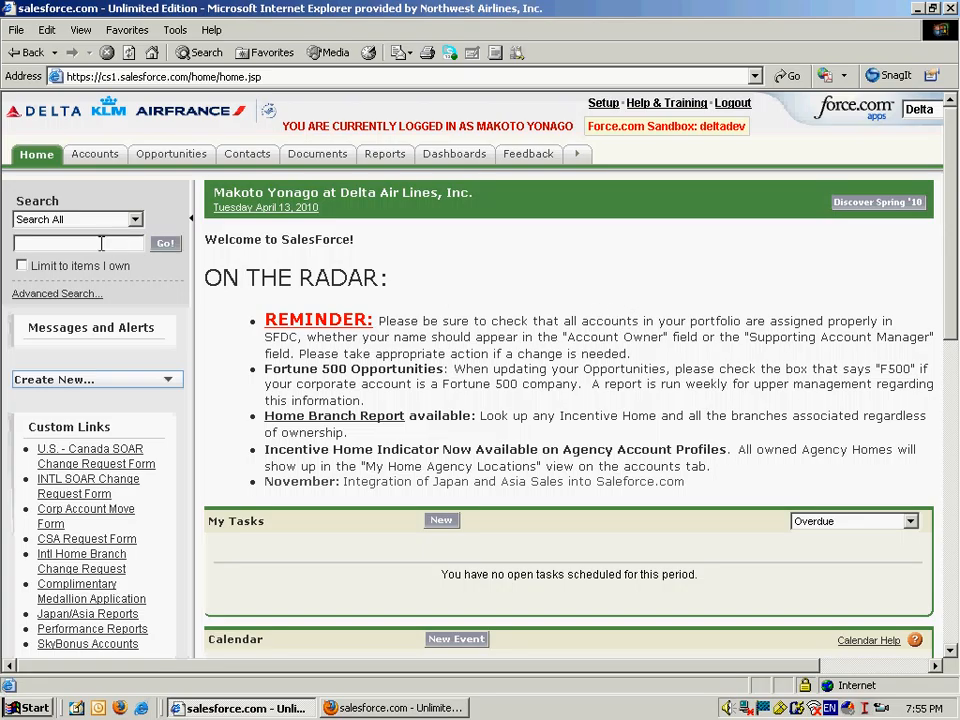
Step: Search all records for the travel agency's ARC/IATA number
{"action": "left_click_drag", "start_coordinate": [478, 126], "coordinate": [572, 126]}
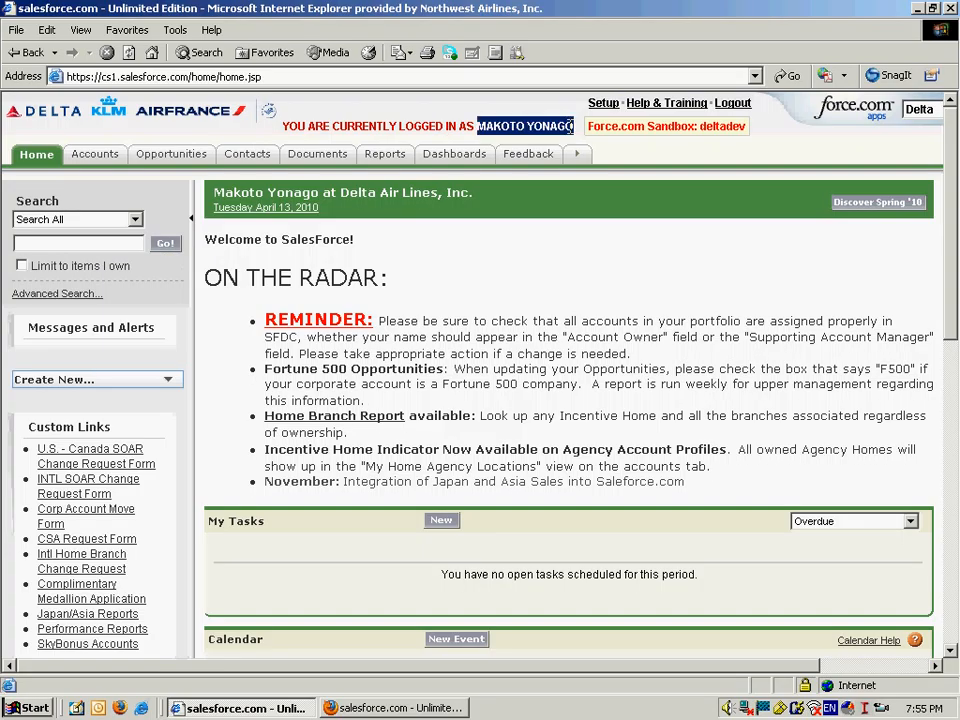
{"action": "left_click", "coordinate": [330, 330]}
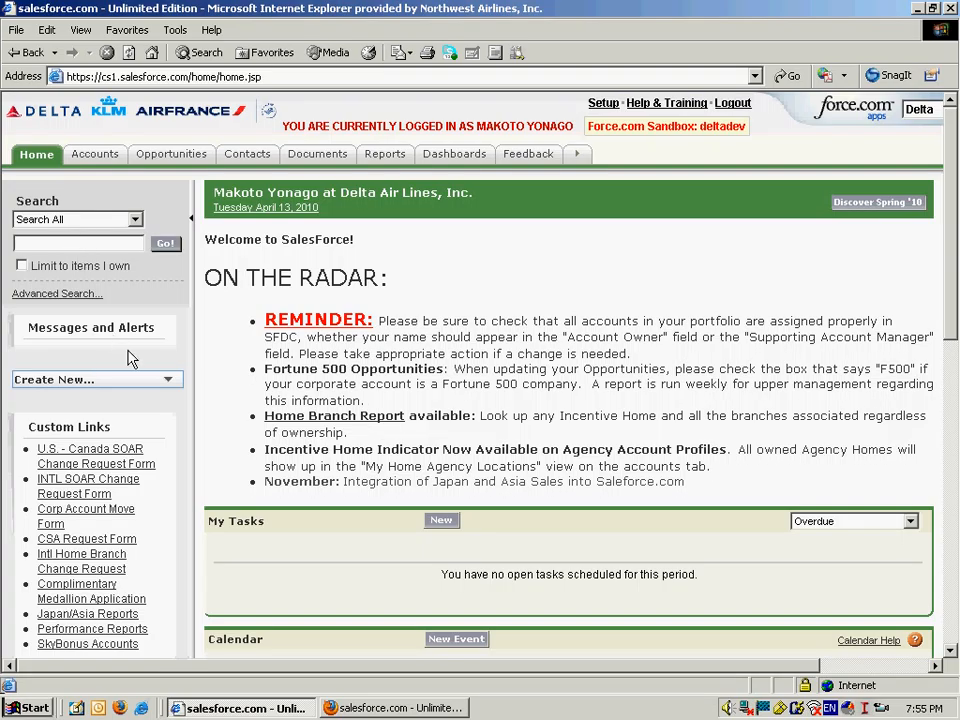
{"action": "type", "text": "0"}
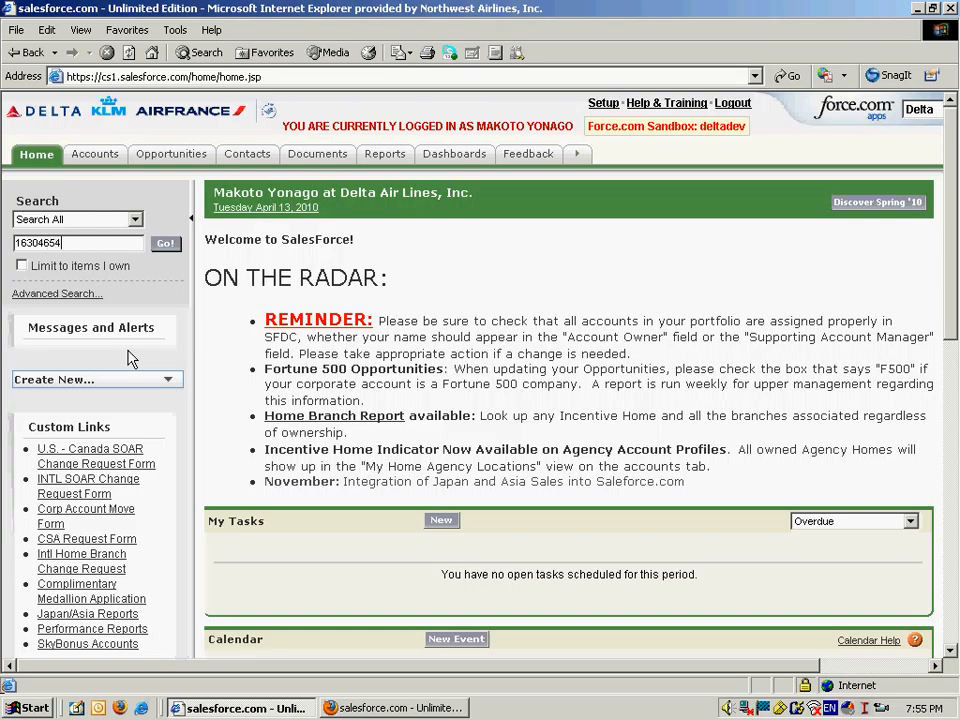
{"action": "type", "text": "4654"}
{"action": "key", "text": "Return"}
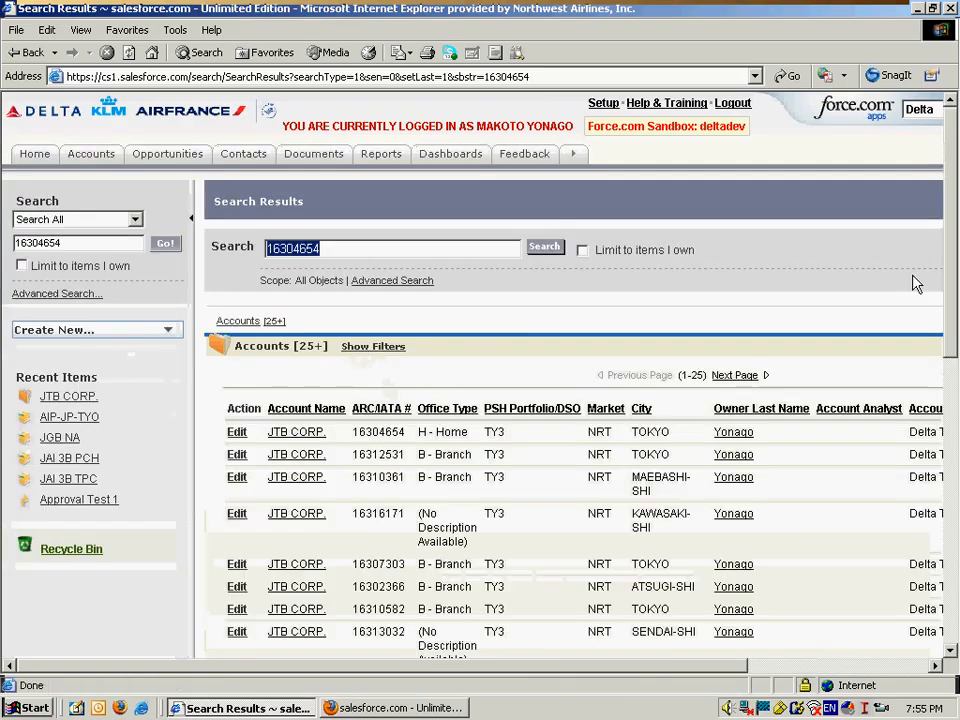
{"action": "mouse_move", "coordinate": [950, 260]}
{"action": "left_mouse_down"}
{"action": "mouse_move", "coordinate": [952, 514]}
{"action": "mouse_move", "coordinate": [953, 240]}
{"action": "left_mouse_up"}
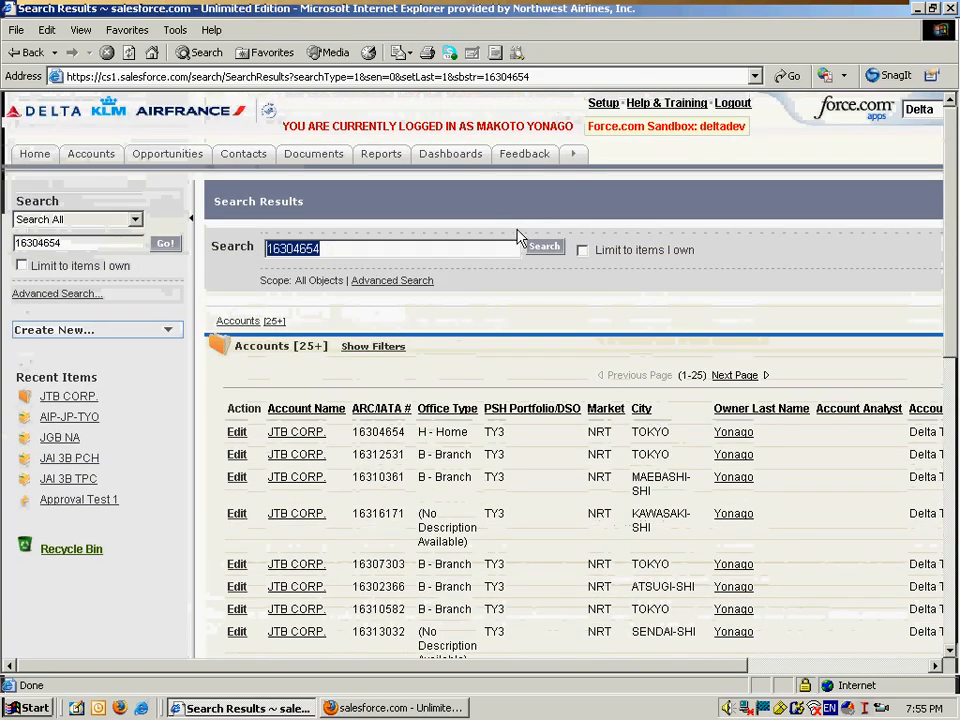
Step: Filter the account search results to the office type Home
{"action": "left_click", "coordinate": [362, 350]}
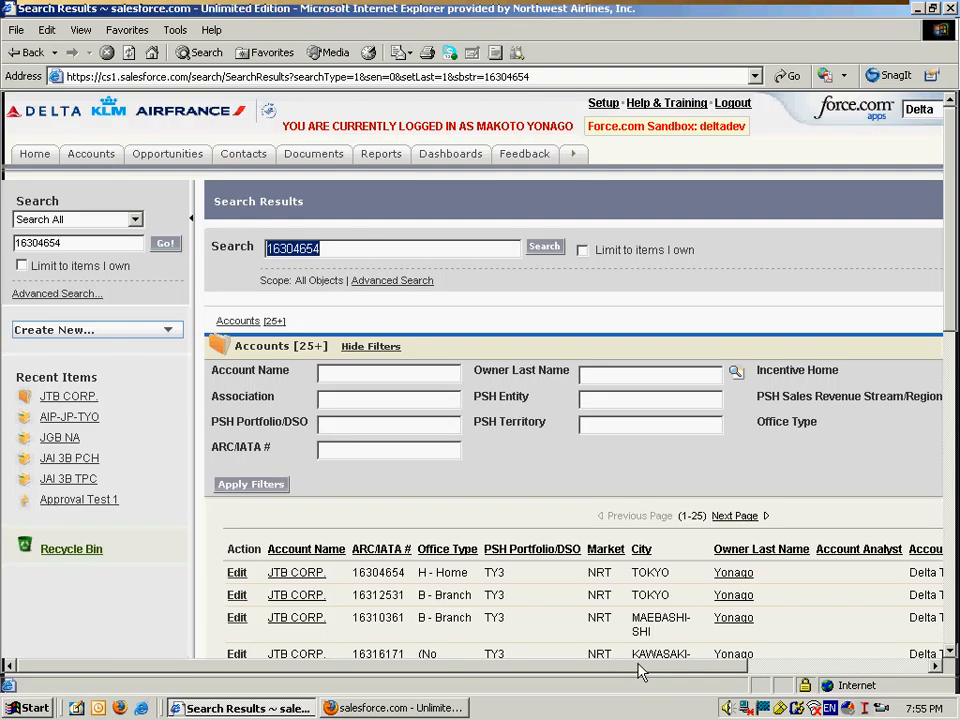
{"action": "left_click_drag", "start_coordinate": [637, 665], "coordinate": [816, 665]}
{"action": "left_click", "coordinate": [781, 423]}
{"action": "type", "text": "Home"}
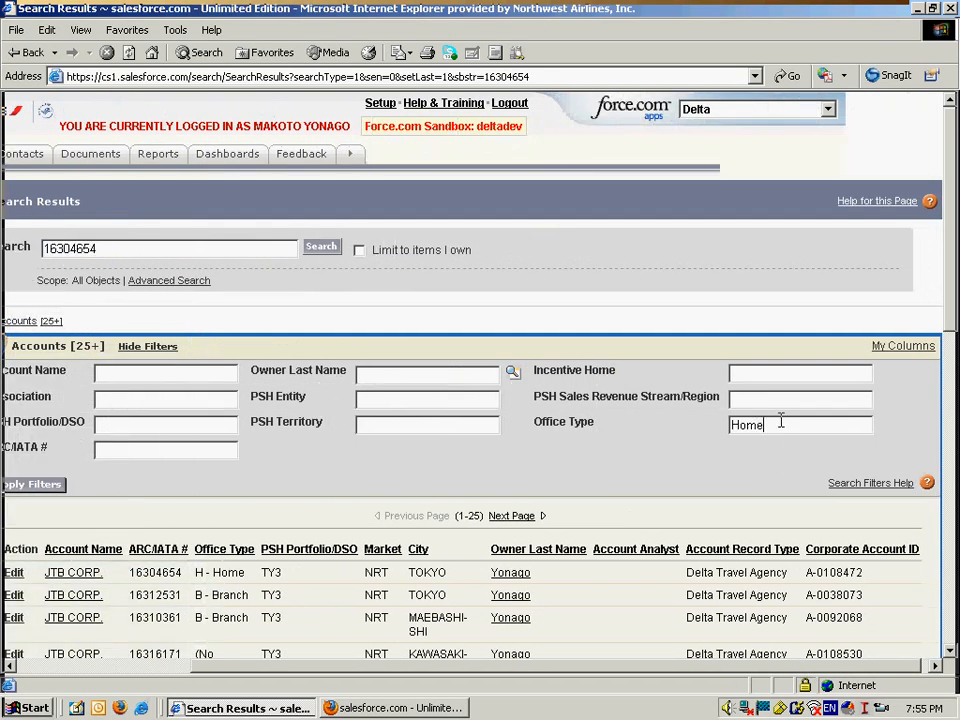
{"action": "left_click", "coordinate": [26, 486]}
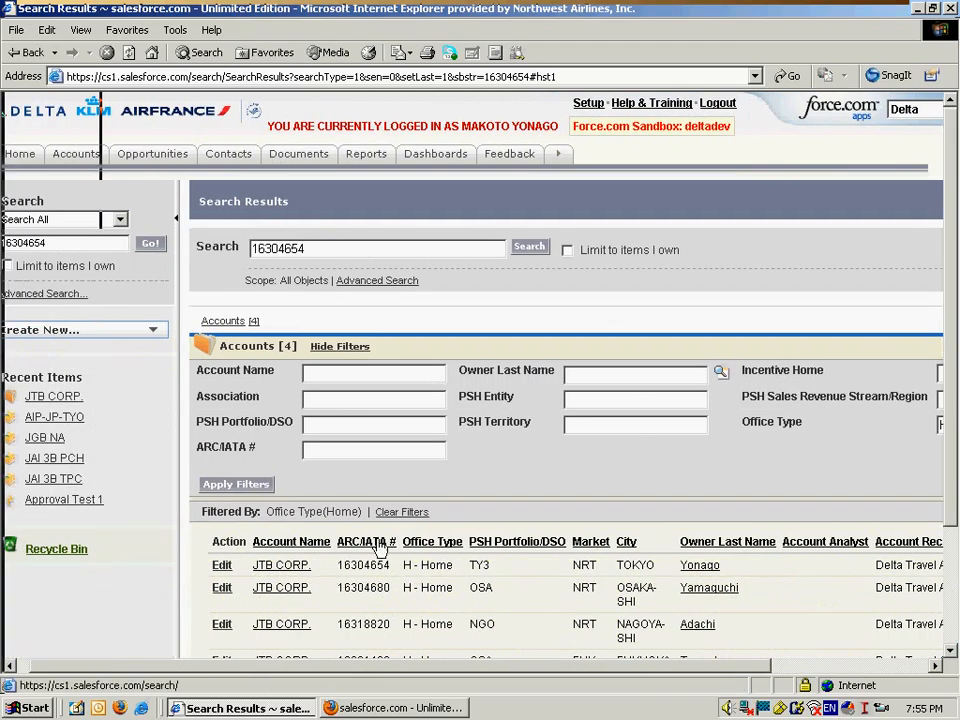
Step: Open the JTB CORP. home account for Tokyo from the filtered results and check its Incentive Home number
{"action": "scroll", "coordinate": [405, 575], "scroll_direction": "down", "scroll_amount": 3}
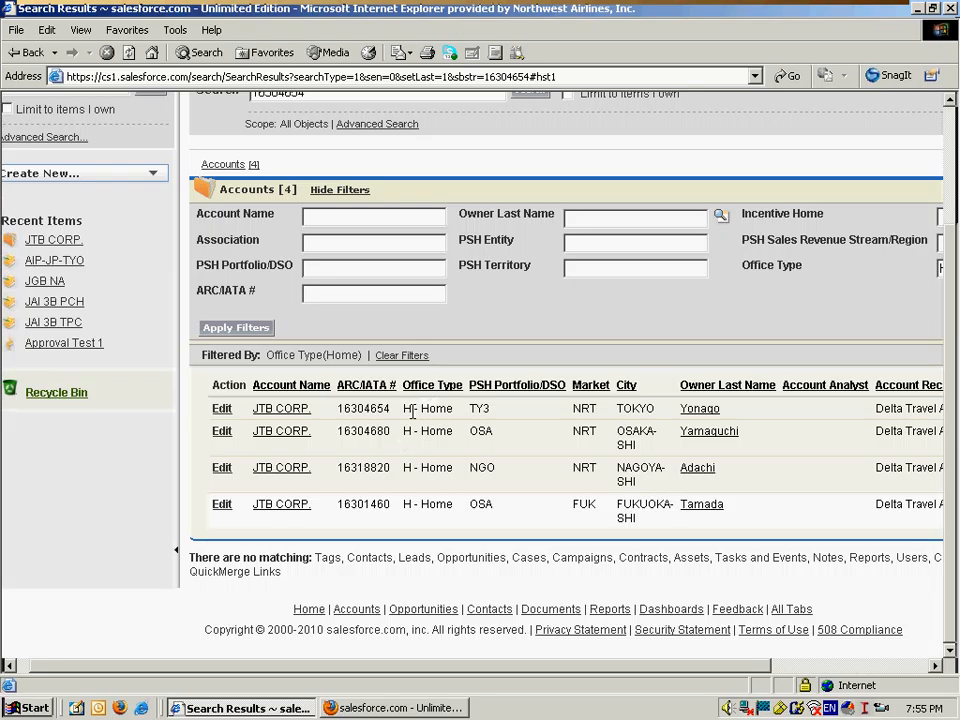
{"action": "left_click", "coordinate": [266, 411]}
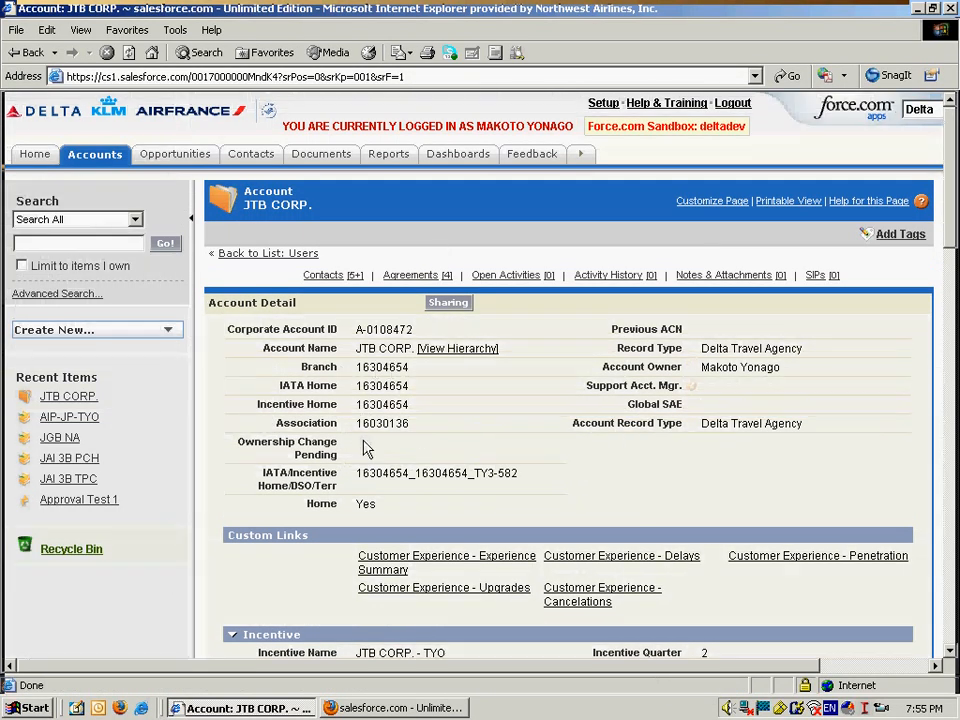
{"action": "left_click_drag", "start_coordinate": [357, 404], "coordinate": [405, 413]}
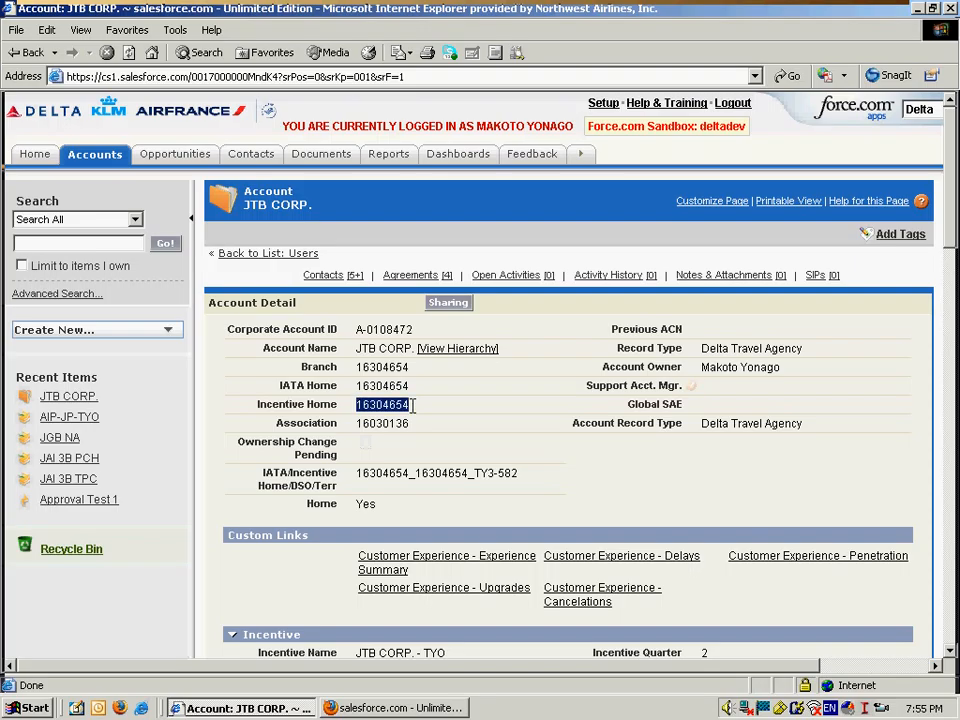
{"action": "left_click", "coordinate": [405, 413]}
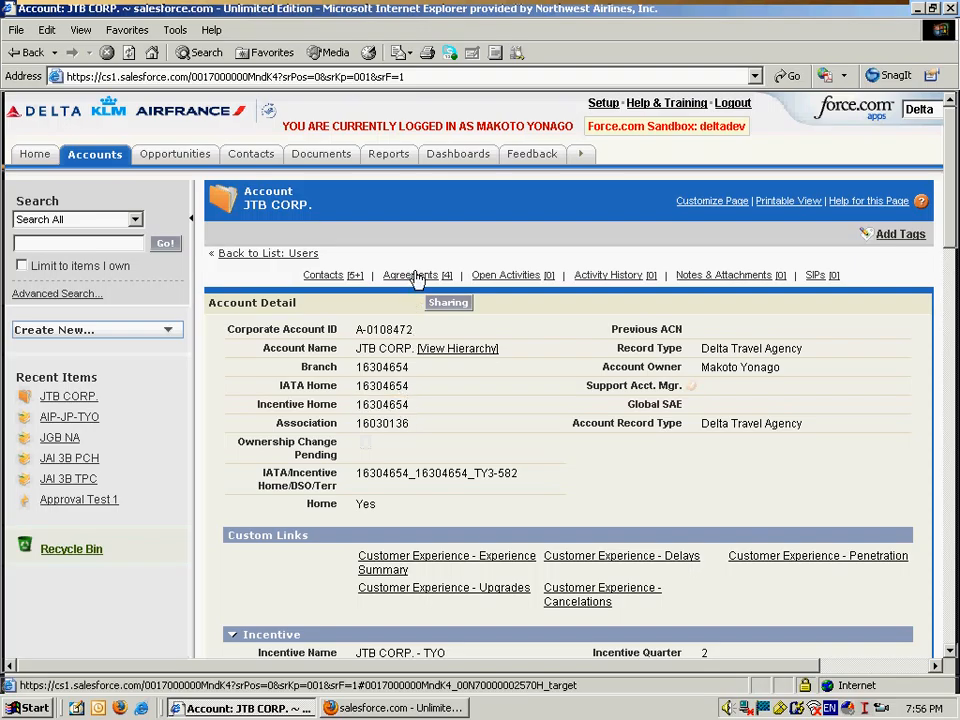
Step: Open the account's International Incentive Agreement AIP-JP-TYO and, from it, the child agreement JAI 3B TPC
{"action": "mouse_move", "coordinate": [417, 281]}
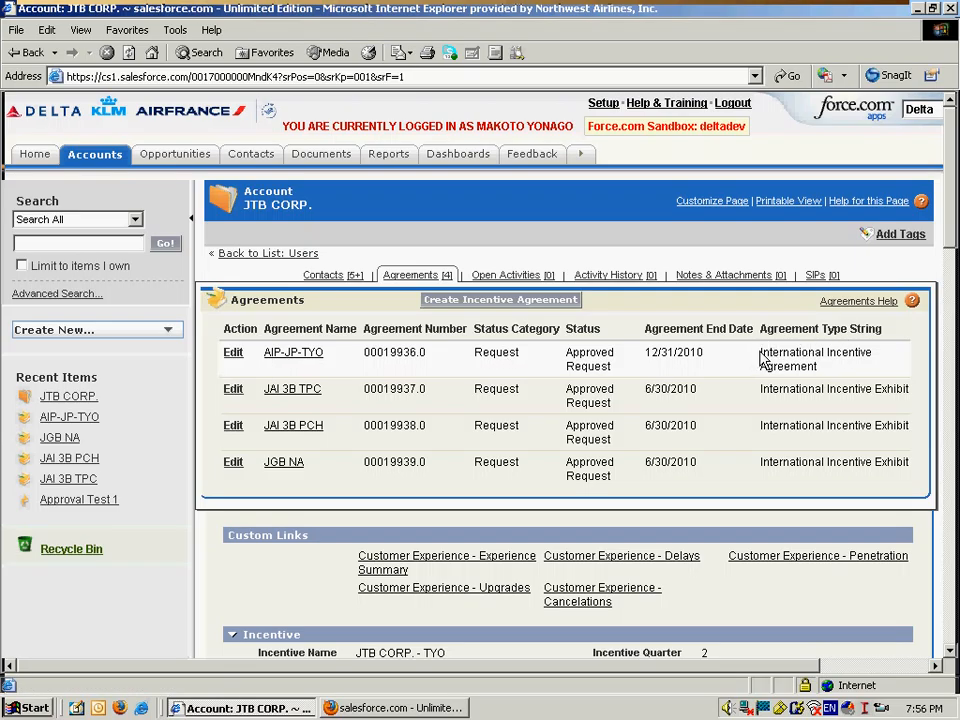
{"action": "left_click_drag", "start_coordinate": [762, 358], "coordinate": [830, 375]}
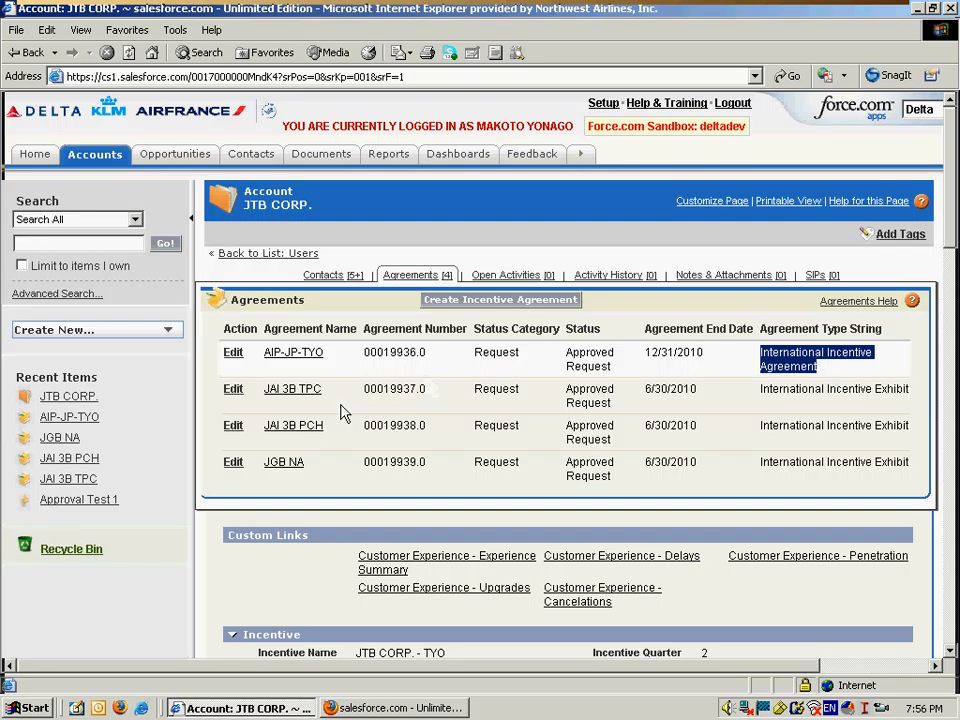
{"action": "left_click_drag", "start_coordinate": [762, 389], "coordinate": [902, 398]}
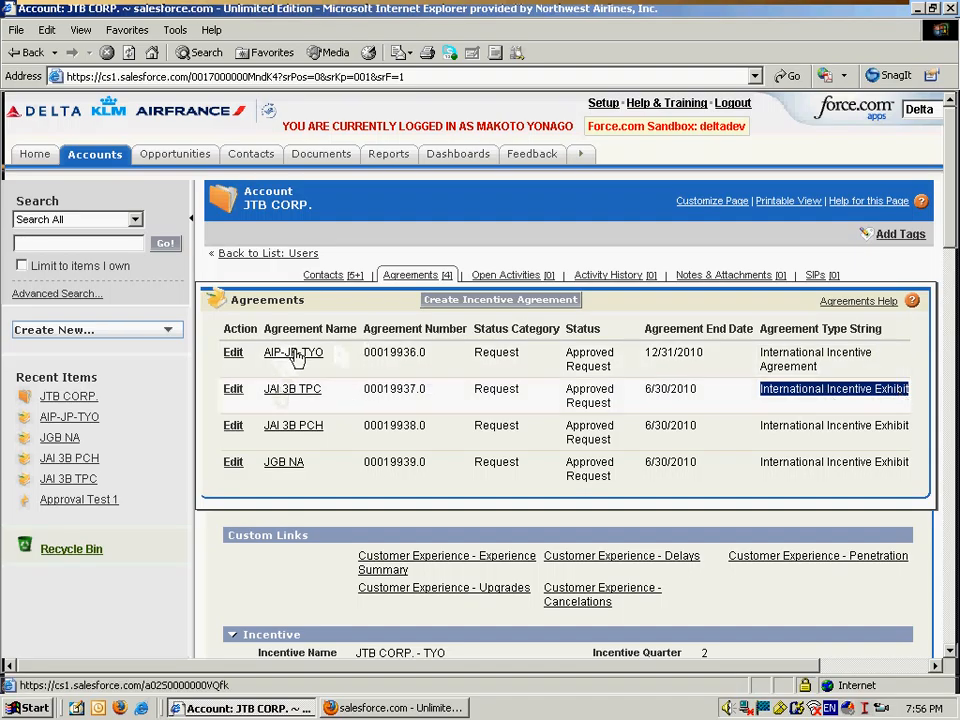
{"action": "left_click_drag", "start_coordinate": [762, 352], "coordinate": [870, 366]}
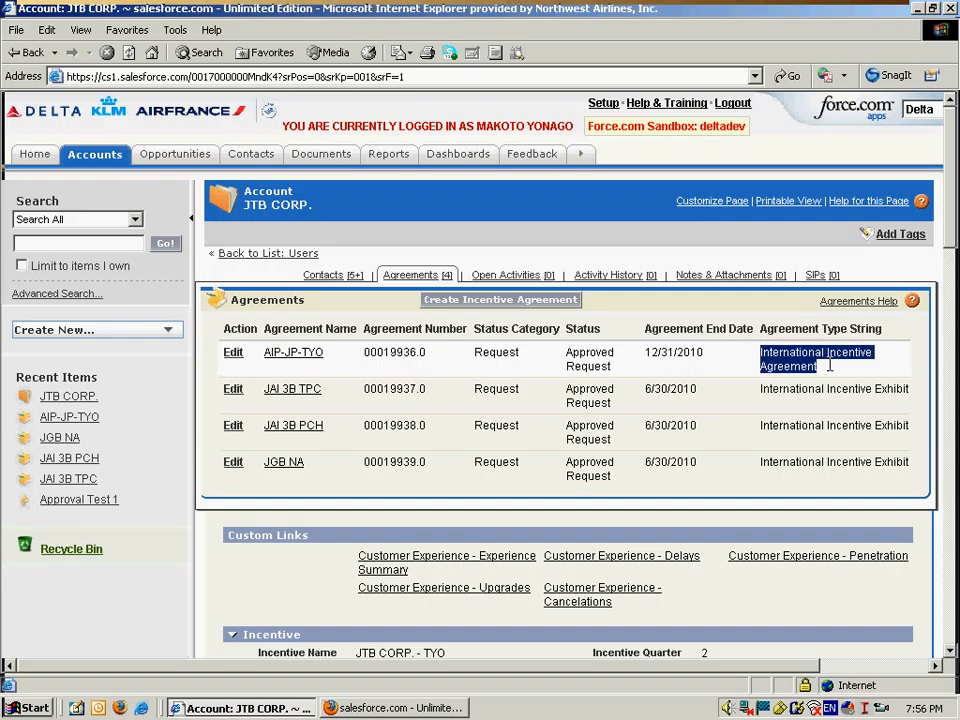
{"action": "left_click", "coordinate": [290, 356]}
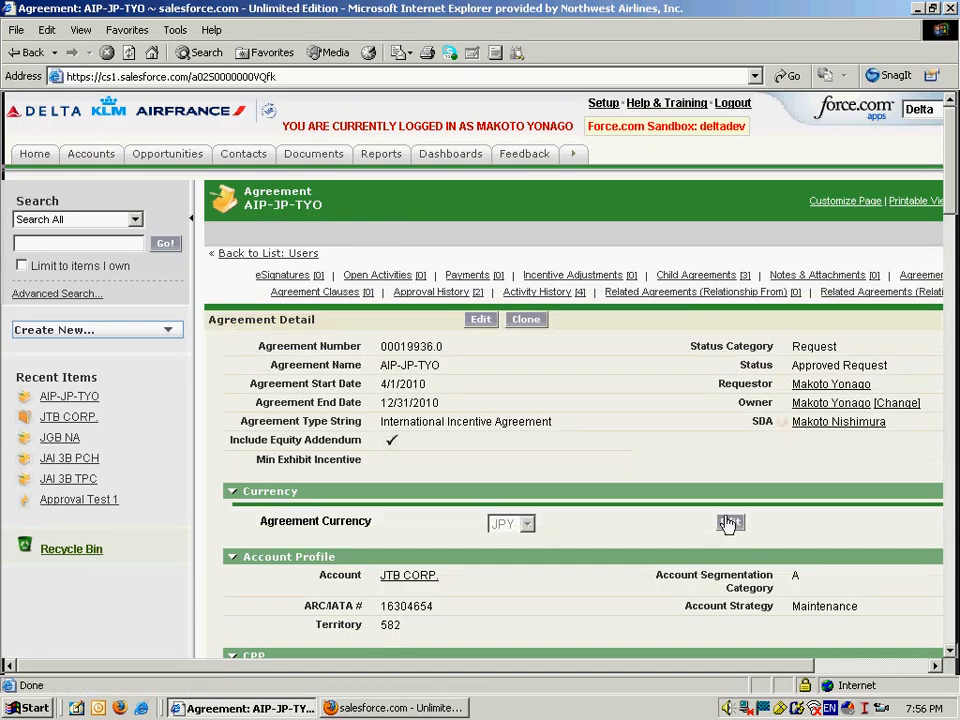
{"action": "mouse_move", "coordinate": [690, 282]}
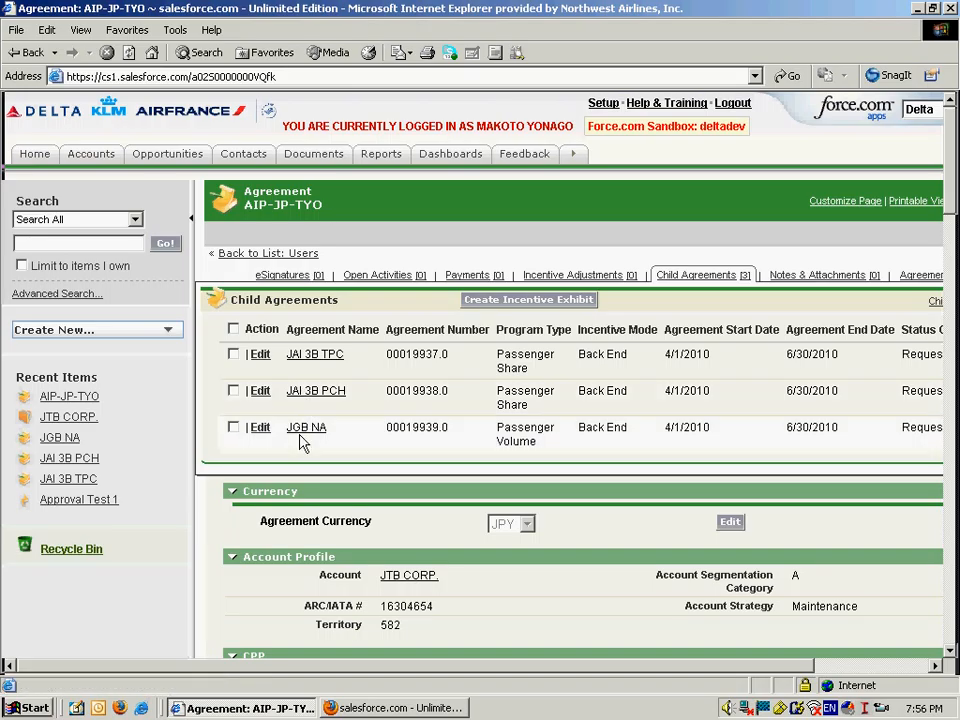
{"action": "left_click", "coordinate": [317, 362]}
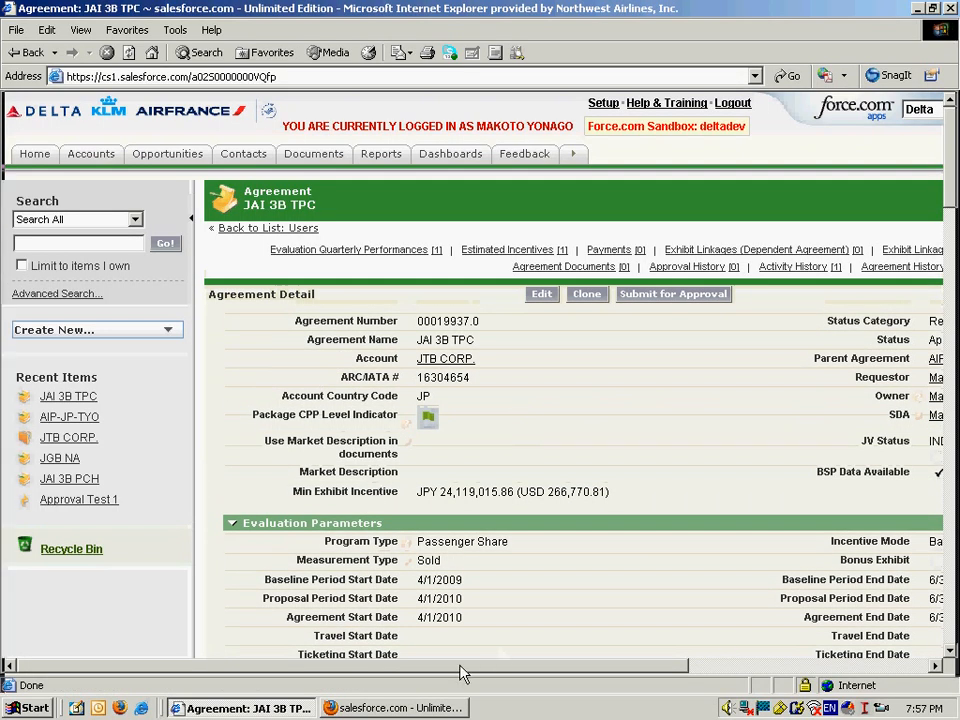
Step: Generate the JAI 3B TPC exhibit as a PDF from the GSIS Incentive Exhibit Non JV 040510 template and return to the agreement
{"action": "left_click_drag", "start_coordinate": [461, 666], "coordinate": [578, 675]}
{"action": "left_click_drag", "start_coordinate": [951, 175], "coordinate": [932, 446]}
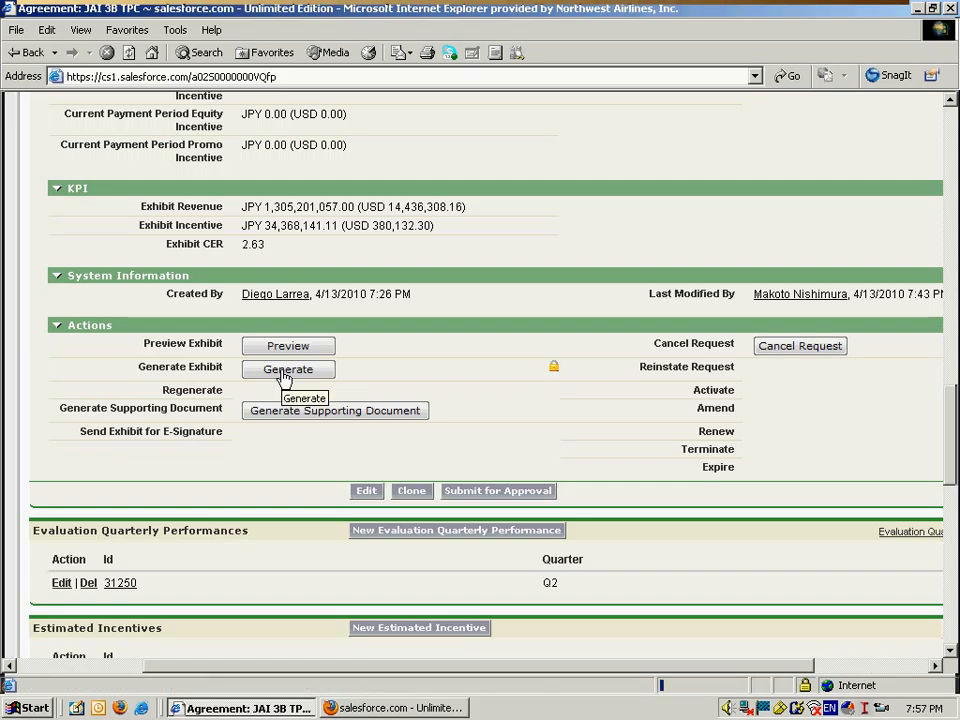
{"action": "left_click", "coordinate": [285, 373]}
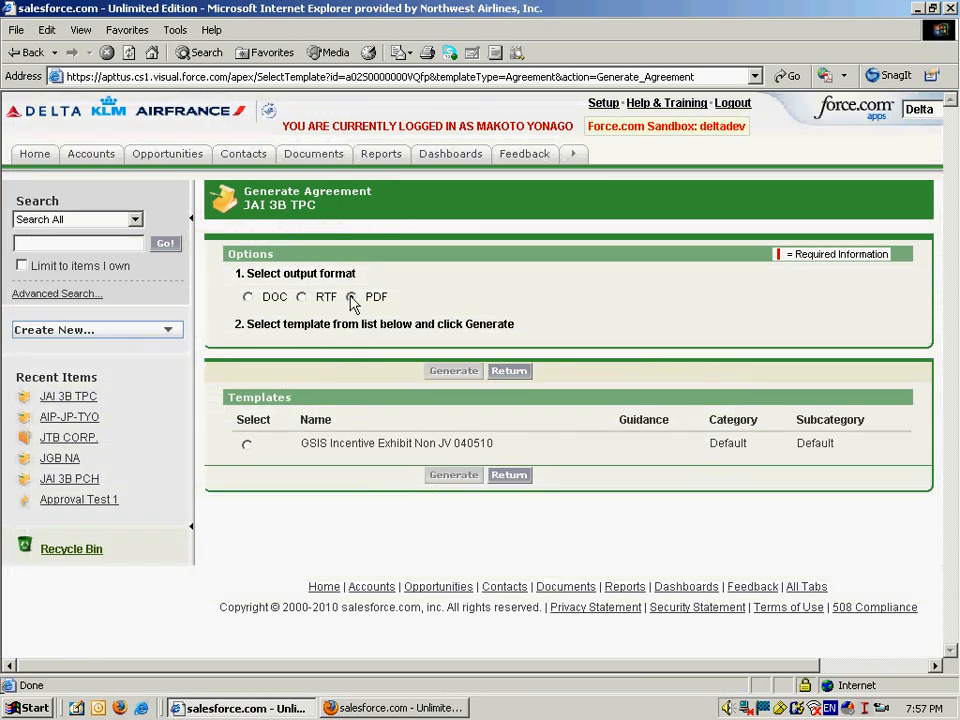
{"action": "left_click", "coordinate": [247, 447]}
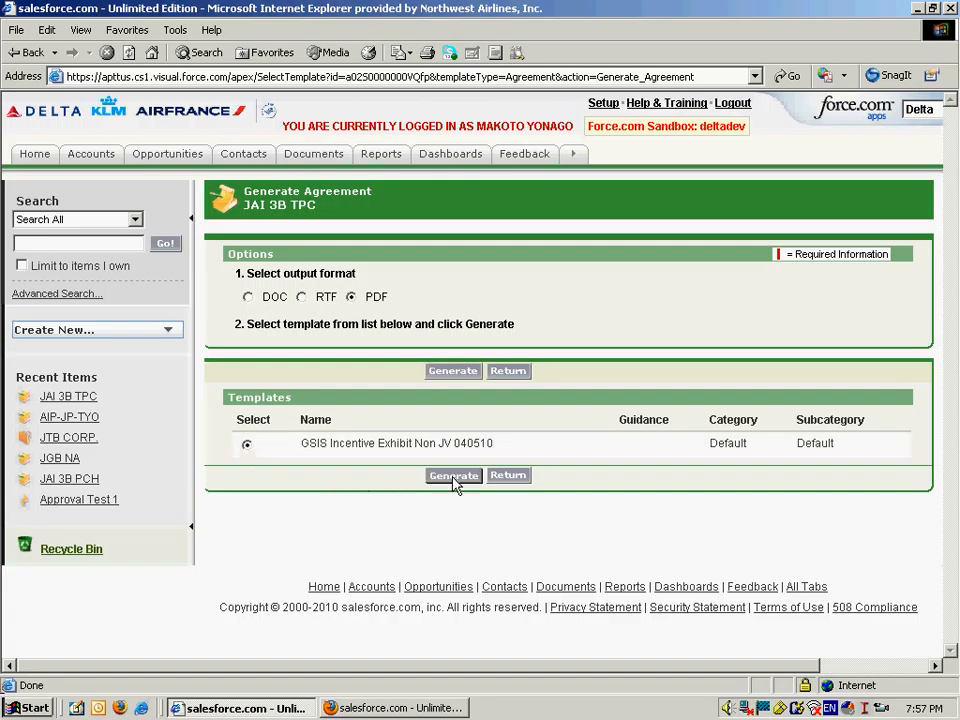
{"action": "left_click", "coordinate": [453, 476]}
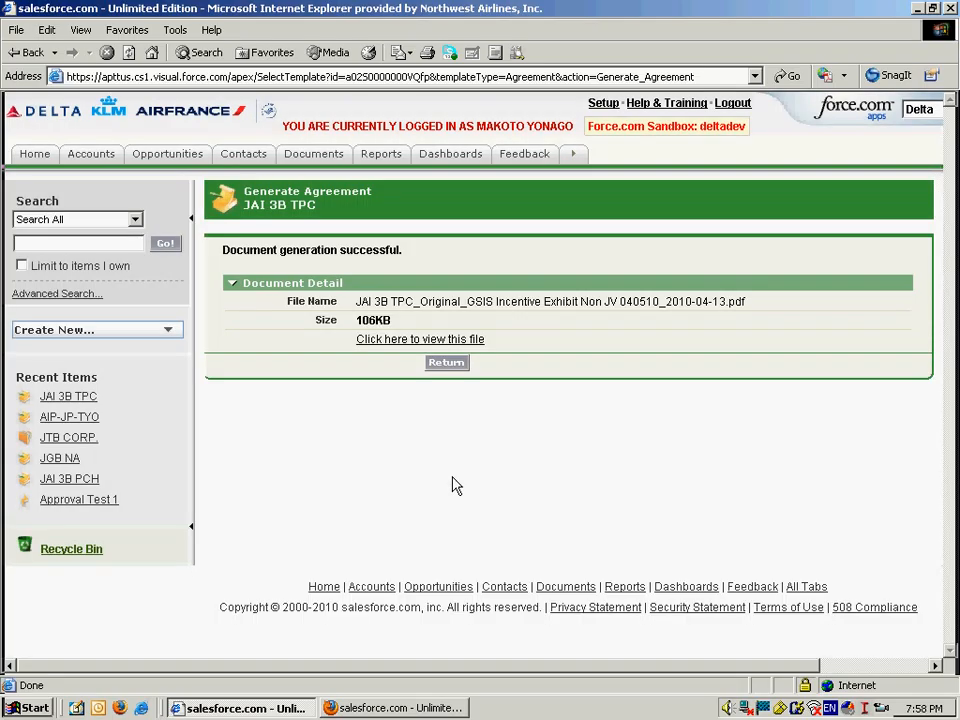
{"action": "left_click", "coordinate": [443, 363]}
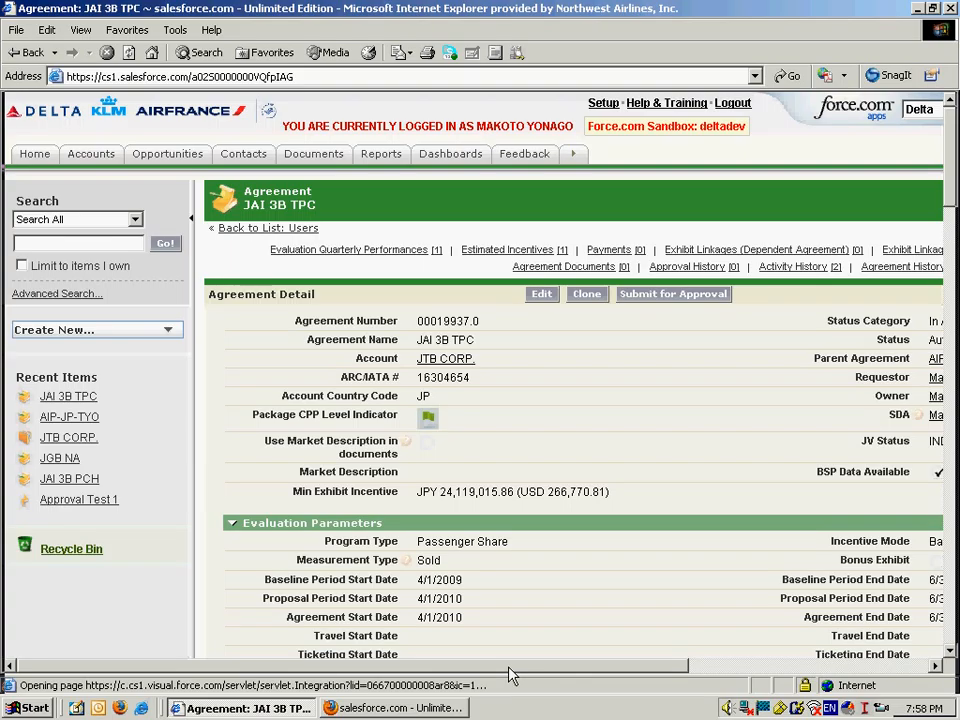
Step: Go back to the parent agreement AIP-JP-TYO and open its child agreement JAI 3B PCH
{"action": "left_click_drag", "start_coordinate": [510, 668], "coordinate": [630, 677]}
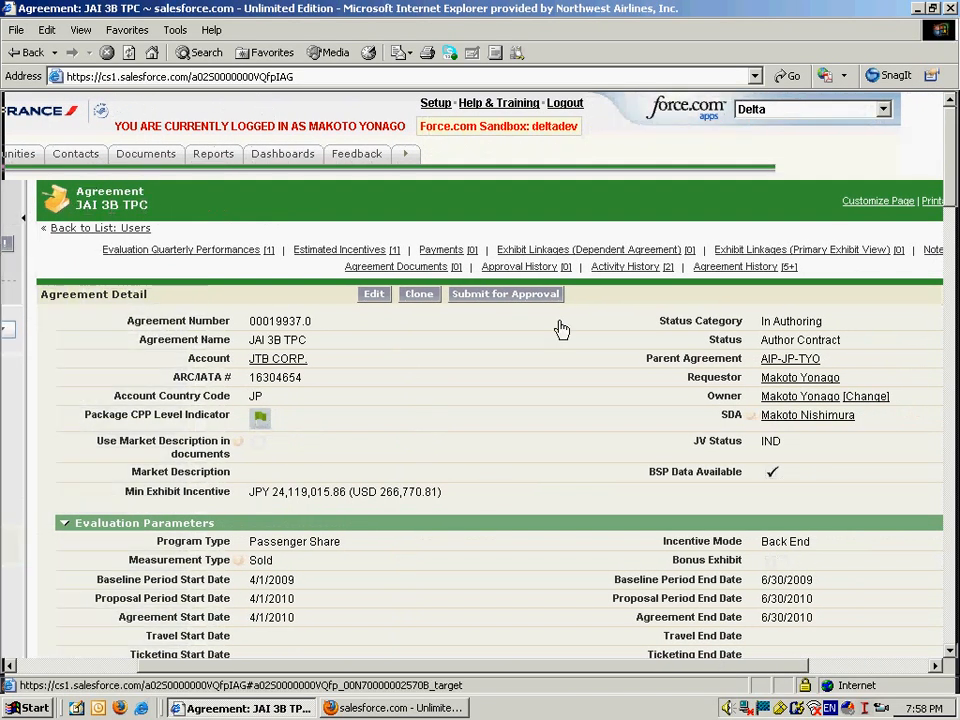
{"action": "triple_click", "coordinate": [657, 362]}
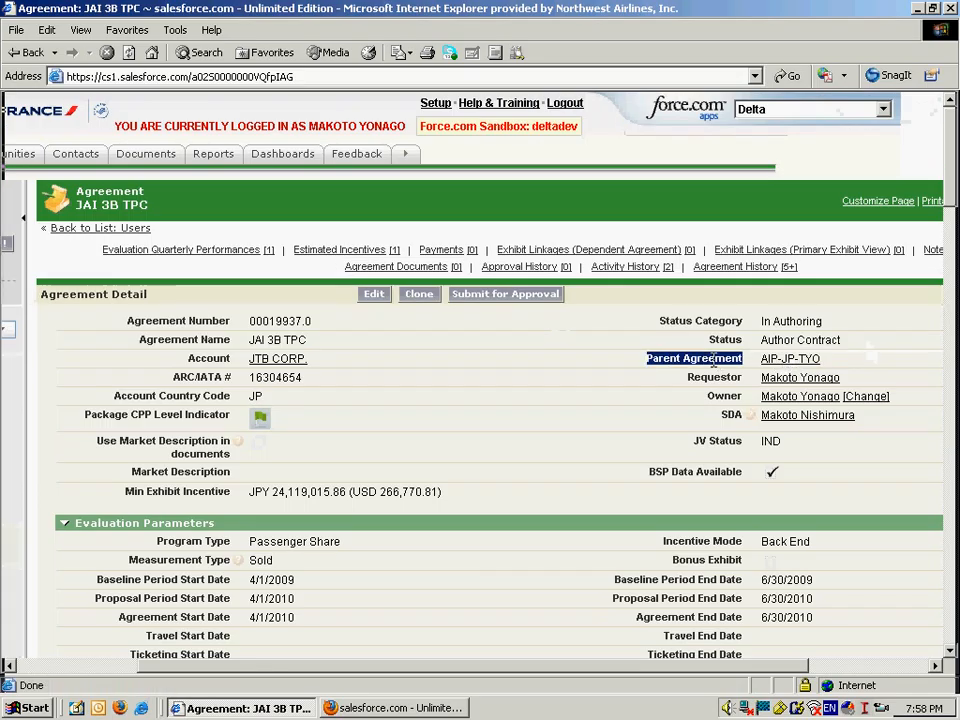
{"action": "left_click", "coordinate": [785, 363]}
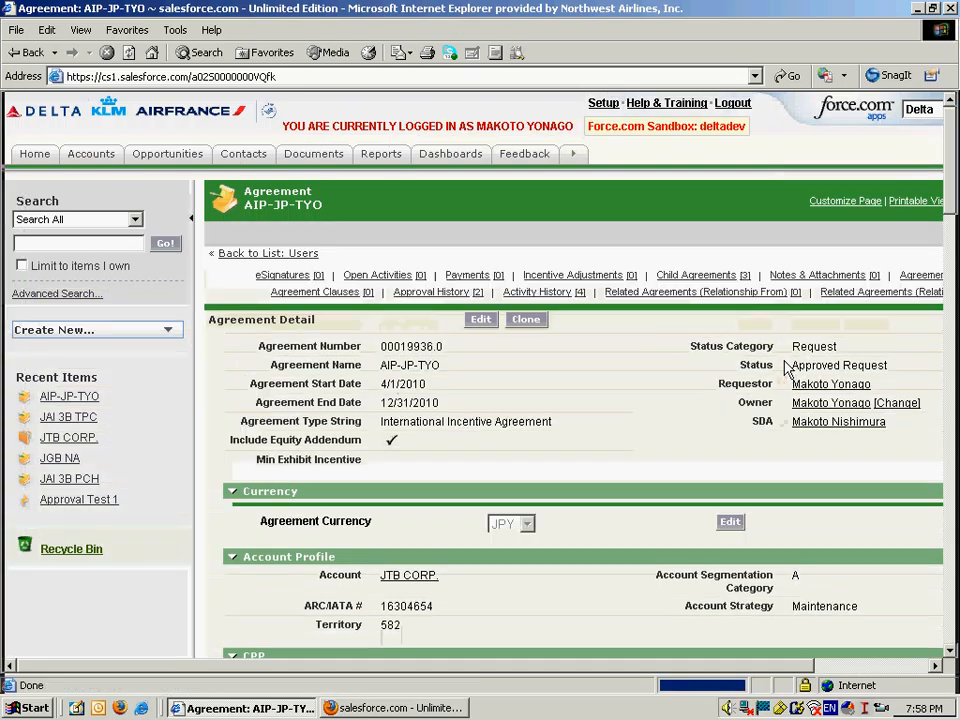
{"action": "mouse_move", "coordinate": [687, 285]}
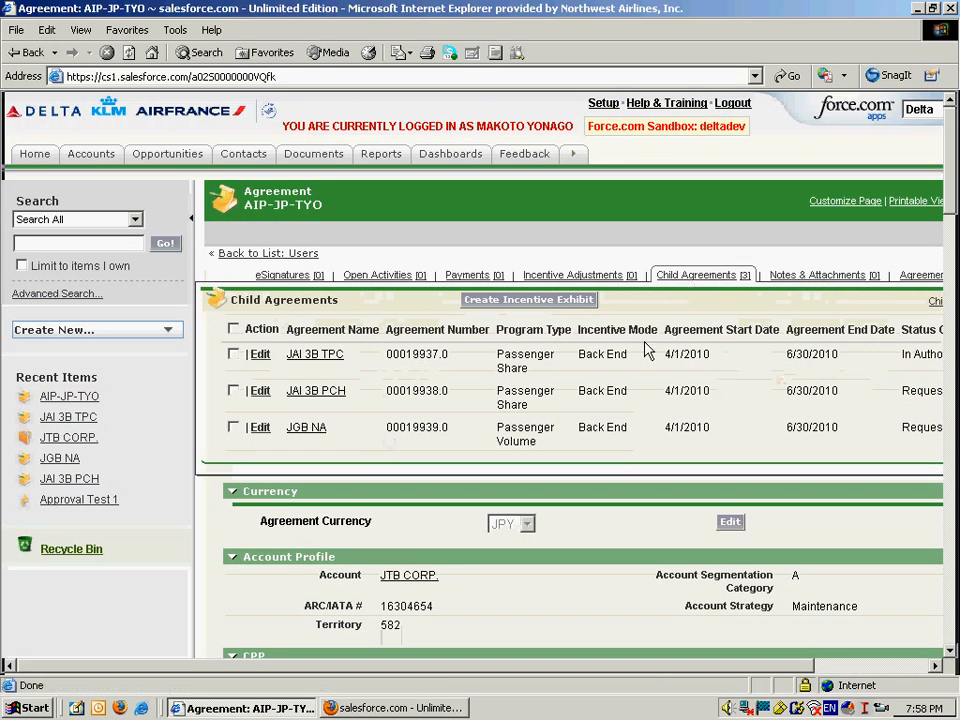
{"action": "left_click", "coordinate": [330, 396]}
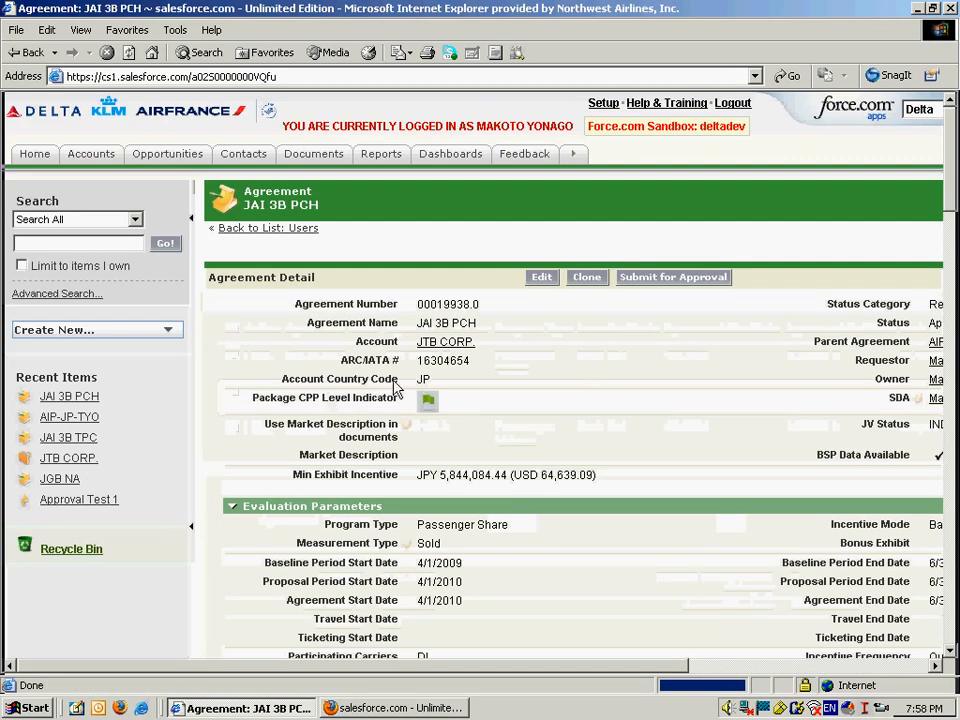
Step: Generate the JAI 3B PCH exhibit as a PDF from the GSIS Incentive Exhibit Non JV 040510 template and return to the agreement
{"action": "left_click_drag", "start_coordinate": [955, 150], "coordinate": [955, 425]}
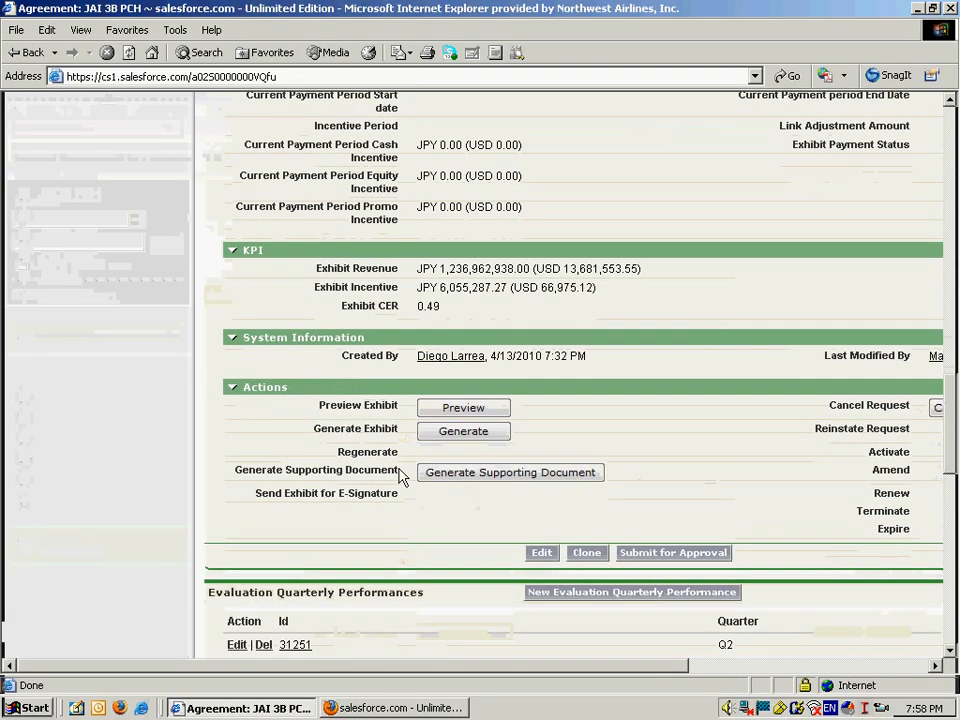
{"action": "scroll", "coordinate": [446, 422], "scroll_direction": "down", "scroll_amount": 2}
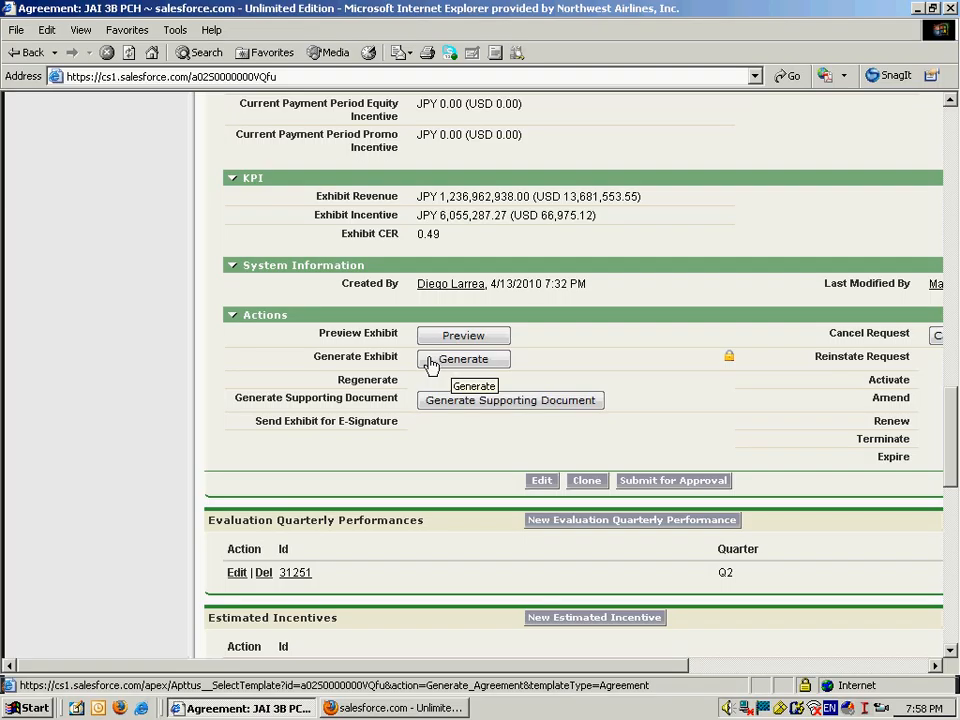
{"action": "left_click", "coordinate": [431, 364]}
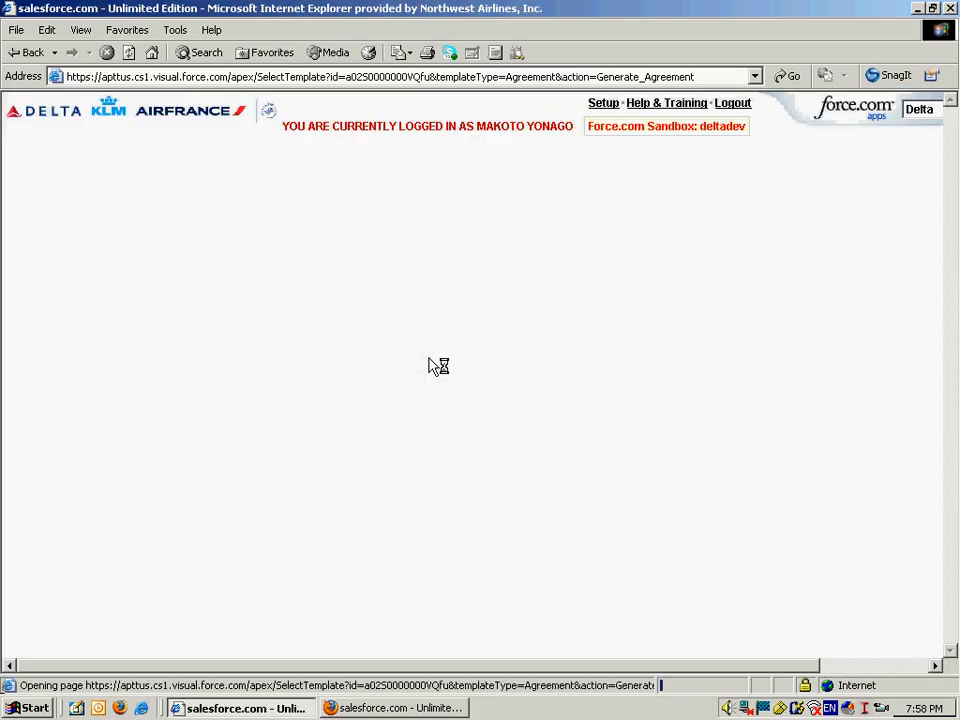
{"action": "left_click", "coordinate": [247, 444]}
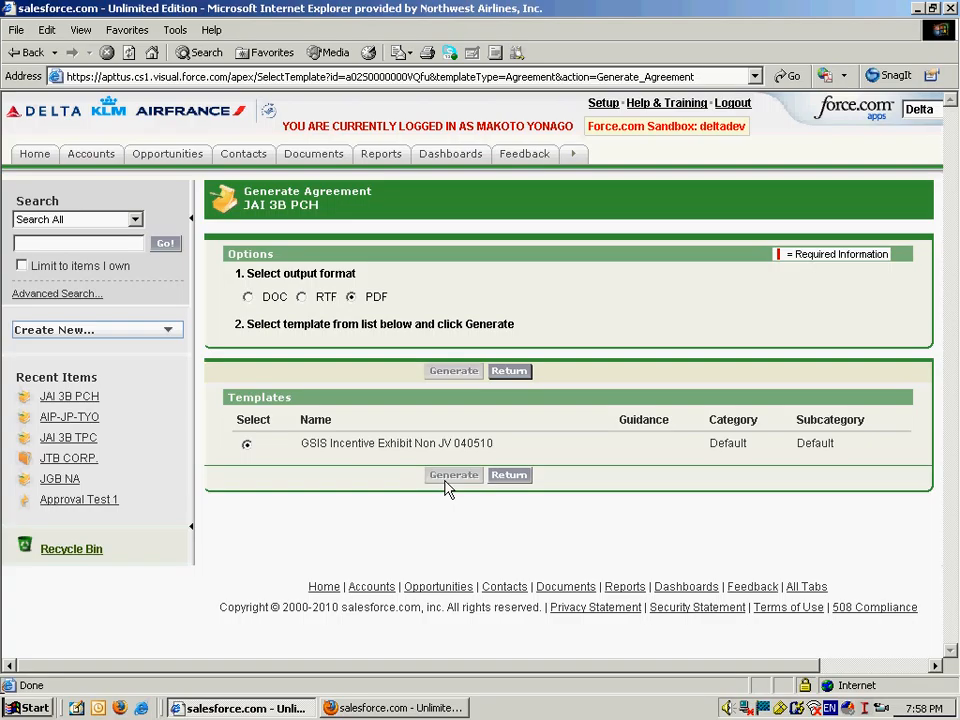
{"action": "left_click", "coordinate": [451, 476]}
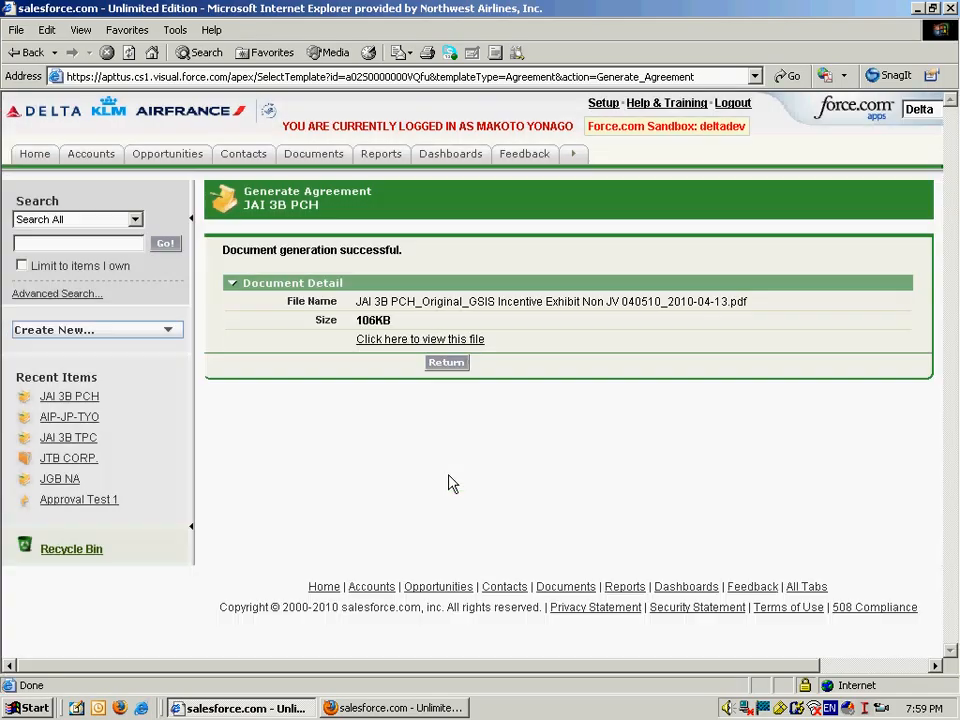
{"action": "left_click", "coordinate": [450, 369]}
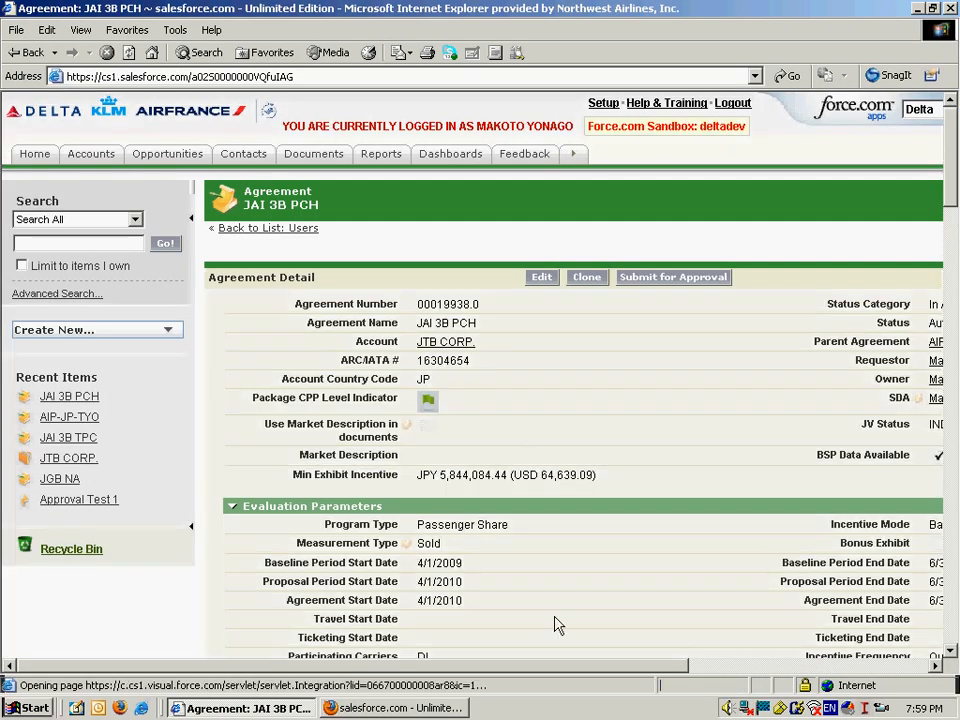
Step: Go back to the parent agreement AIP-JP-TYO and open its child agreement JGB NA
{"action": "left_click_drag", "start_coordinate": [585, 667], "coordinate": [790, 676]}
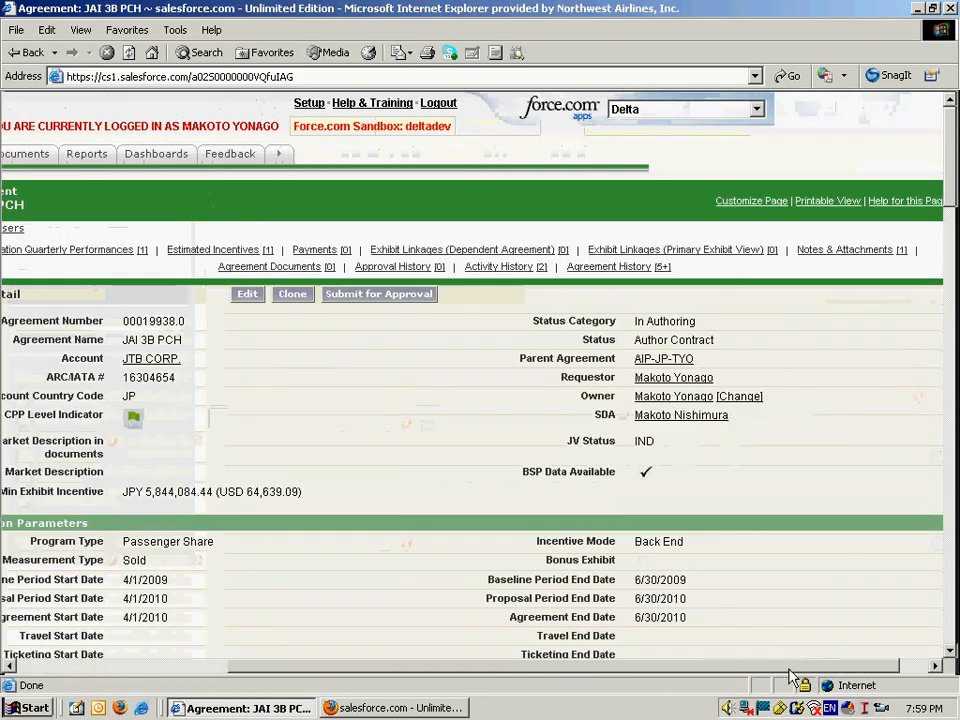
{"action": "left_click", "coordinate": [663, 364]}
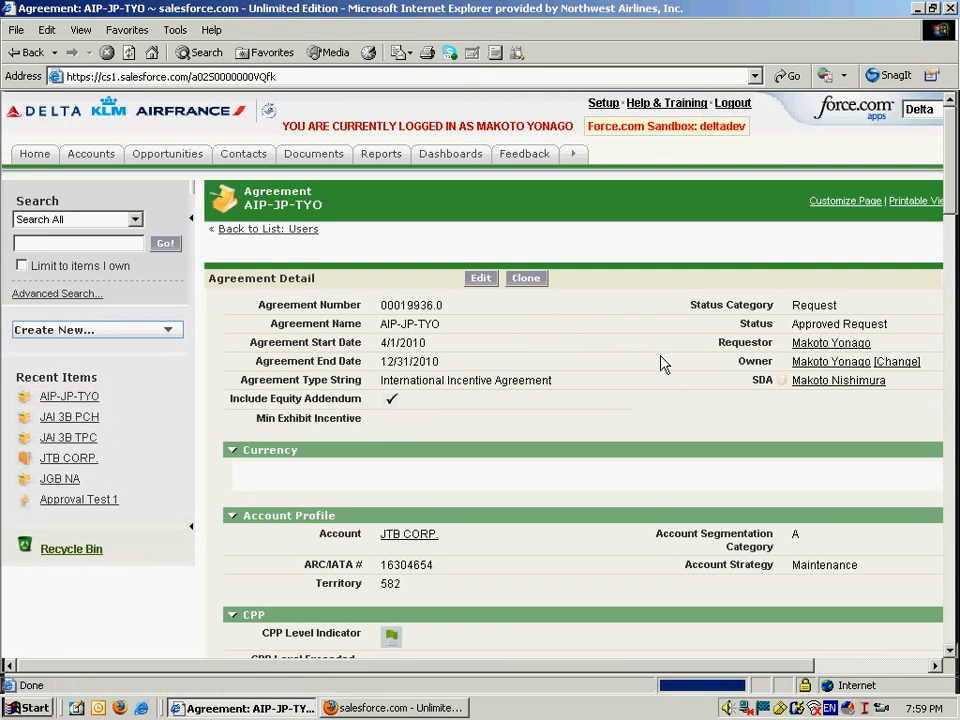
{"action": "mouse_move", "coordinate": [682, 277]}
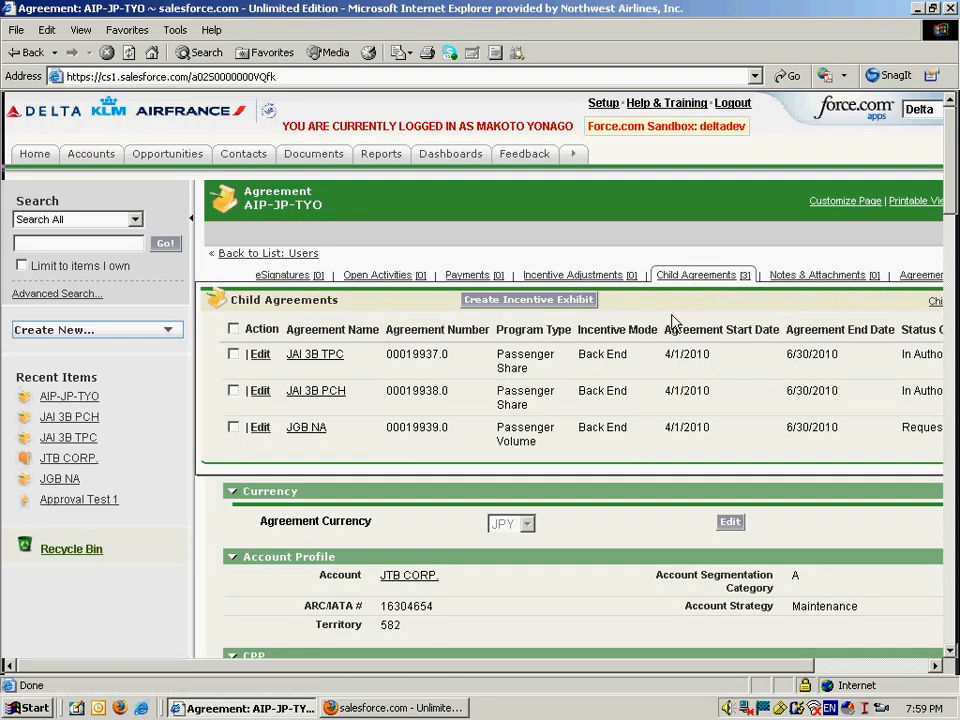
{"action": "left_click", "coordinate": [305, 429]}
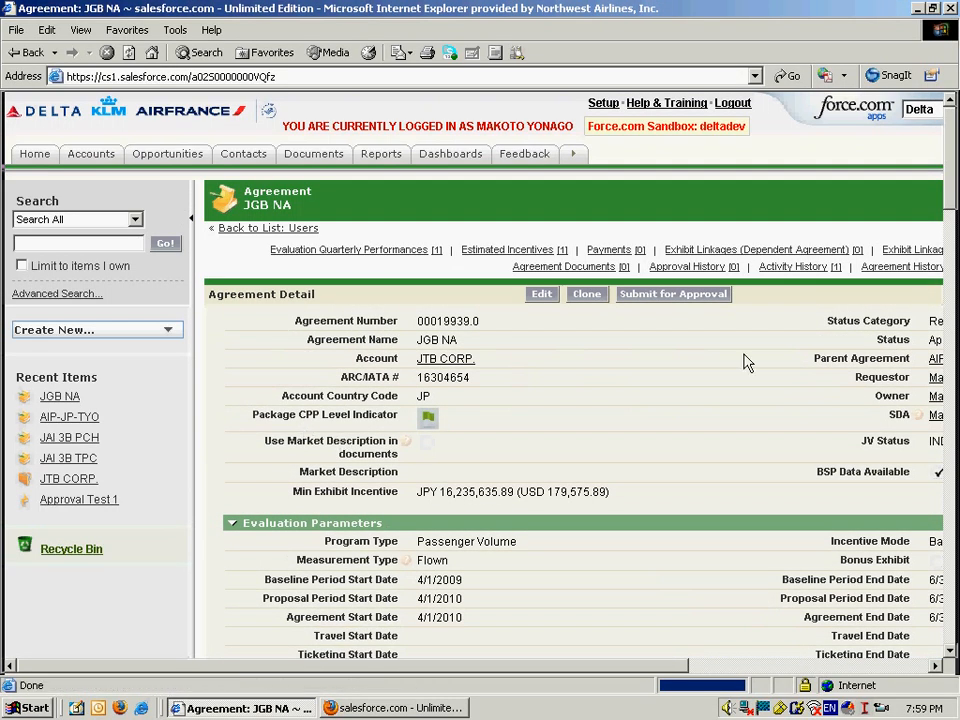
Step: Generate the JGB NA exhibit as a PDF from the GSIS Incentive Exhibit Non JV 040510 template and return to the agreement
{"action": "left_click_drag", "start_coordinate": [952, 150], "coordinate": [955, 245]}
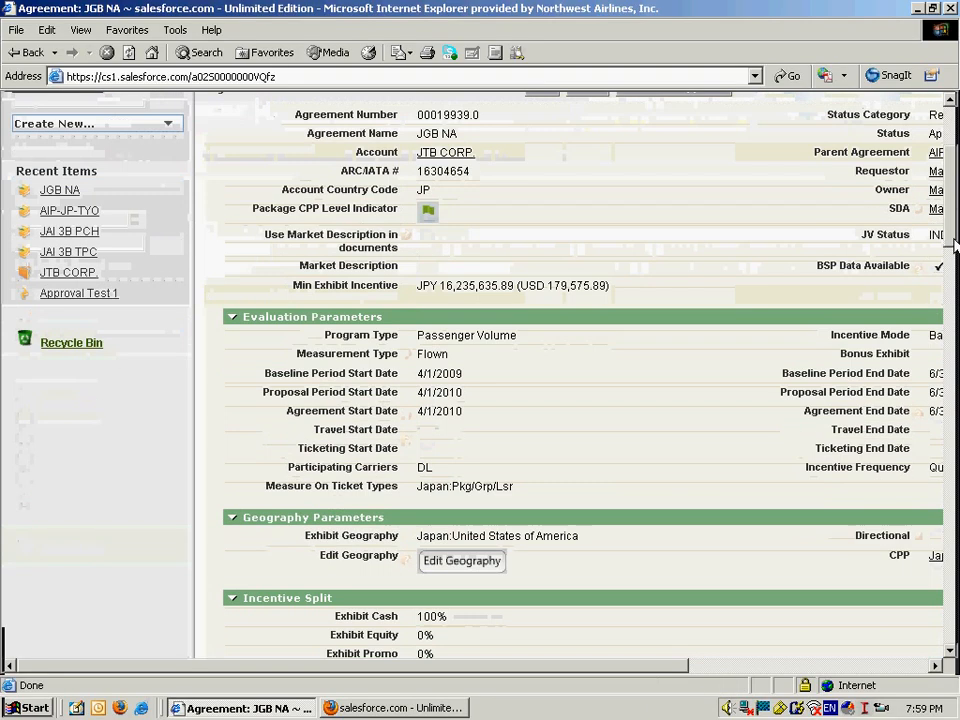
{"action": "left_click", "coordinate": [955, 318]}
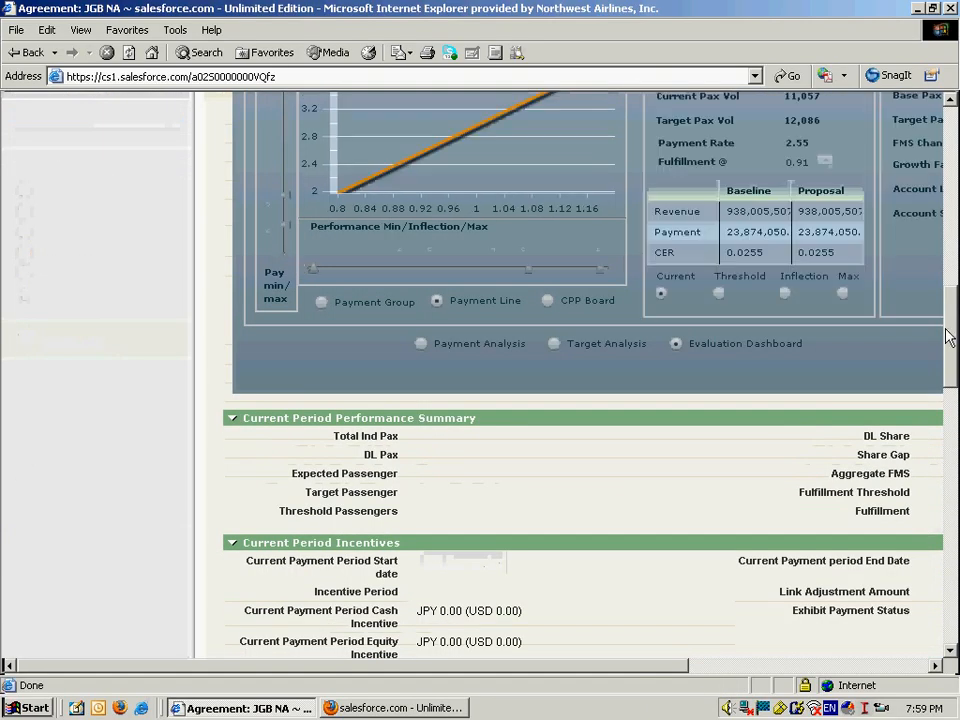
{"action": "left_click_drag", "start_coordinate": [952, 335], "coordinate": [955, 422]}
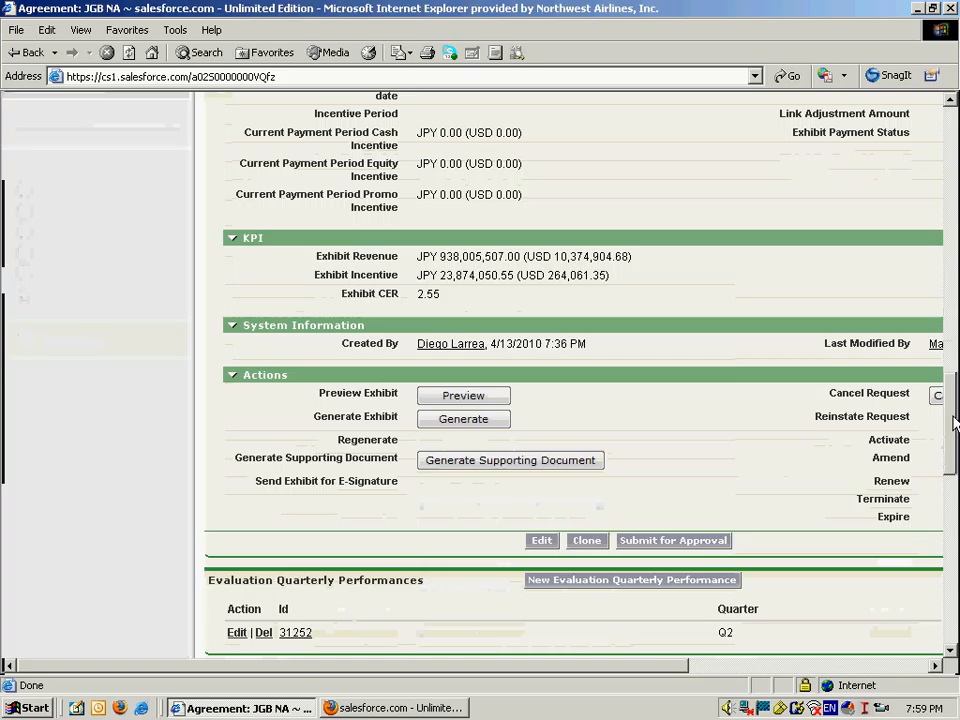
{"action": "left_click", "coordinate": [467, 422]}
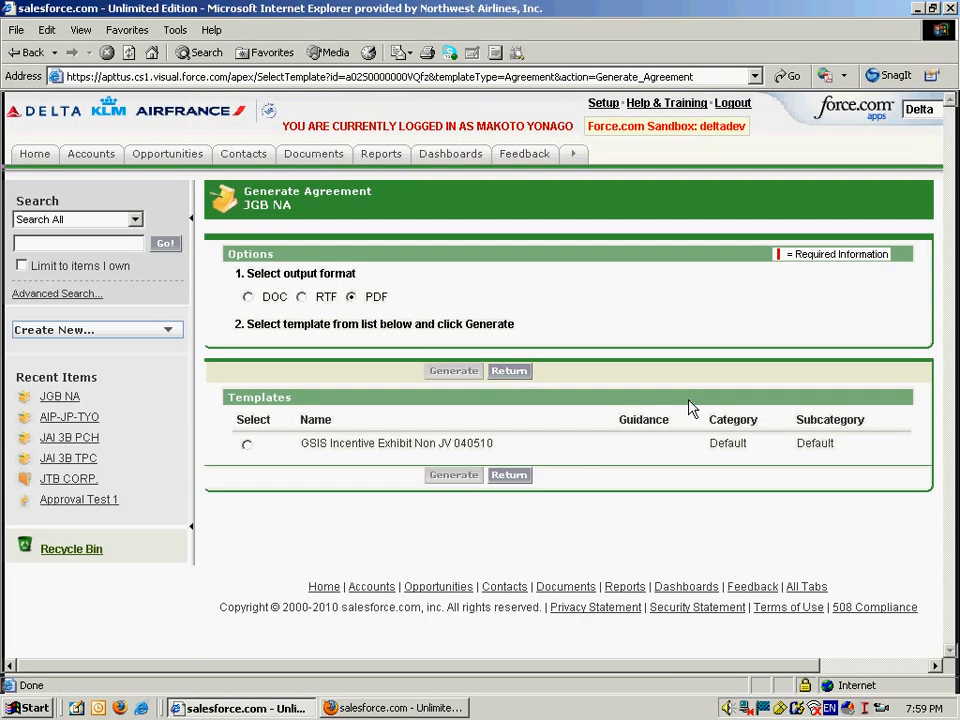
{"action": "left_click", "coordinate": [247, 445]}
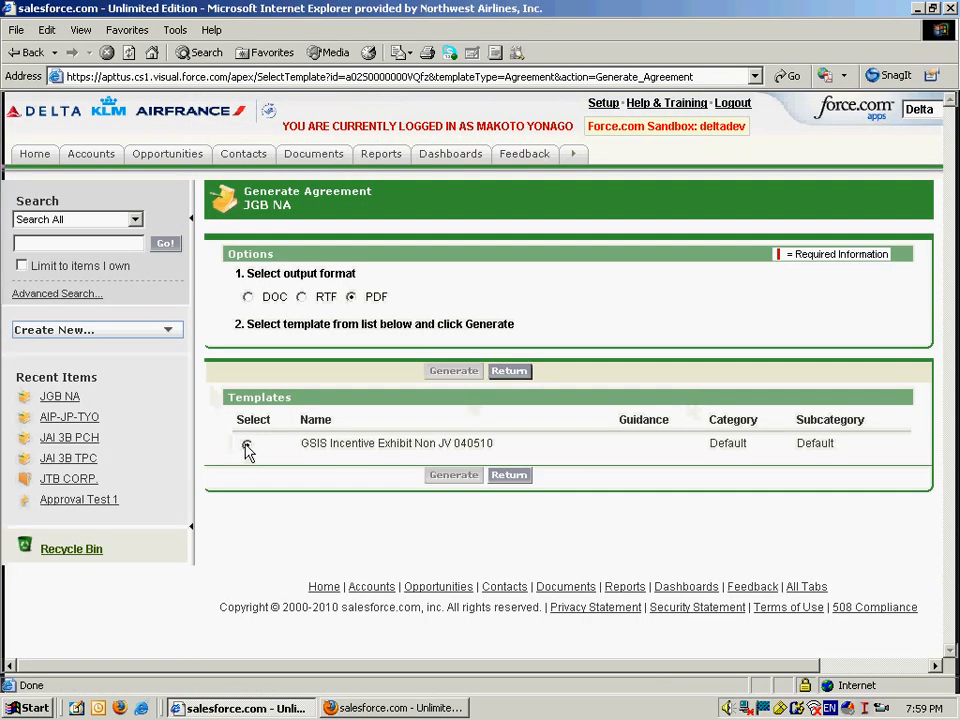
{"action": "left_click", "coordinate": [449, 479]}
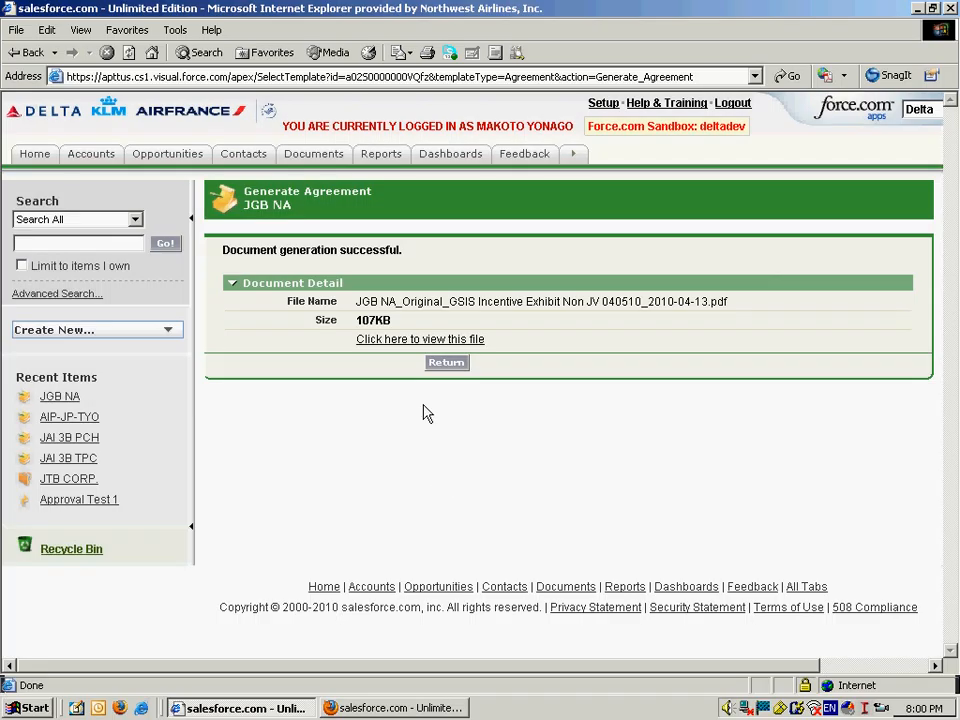
{"action": "left_click", "coordinate": [445, 365]}
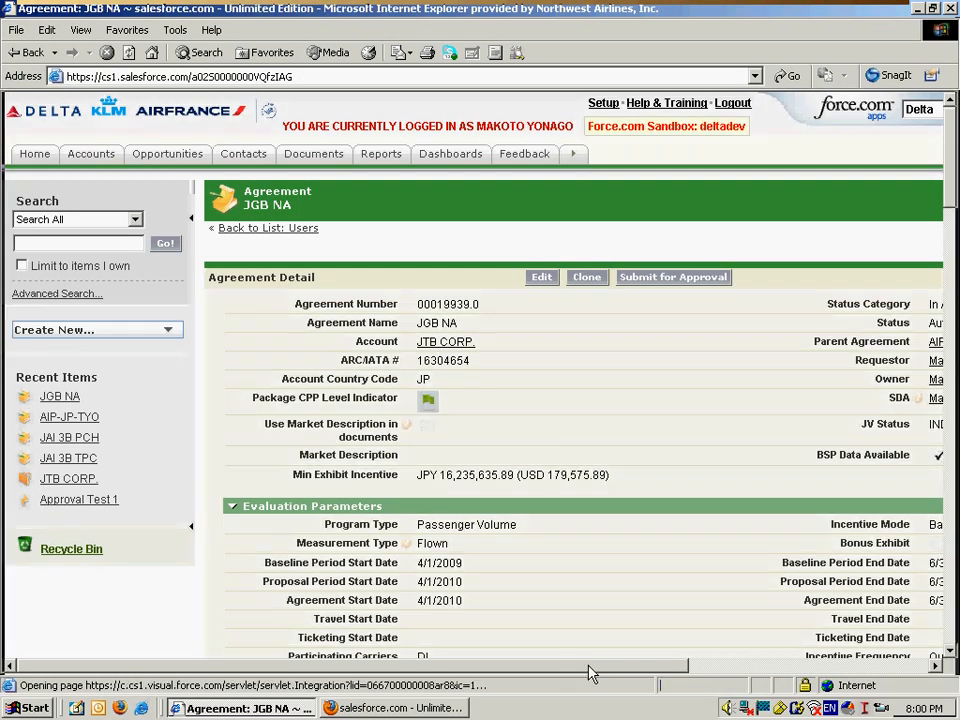
Step: From the parent agreement AIP-JP-TYO, generate its PDF with the International Incentive Agreement - Non JV 030110 template and return to the agreement
{"action": "left_click_drag", "start_coordinate": [632, 672], "coordinate": [714, 671]}
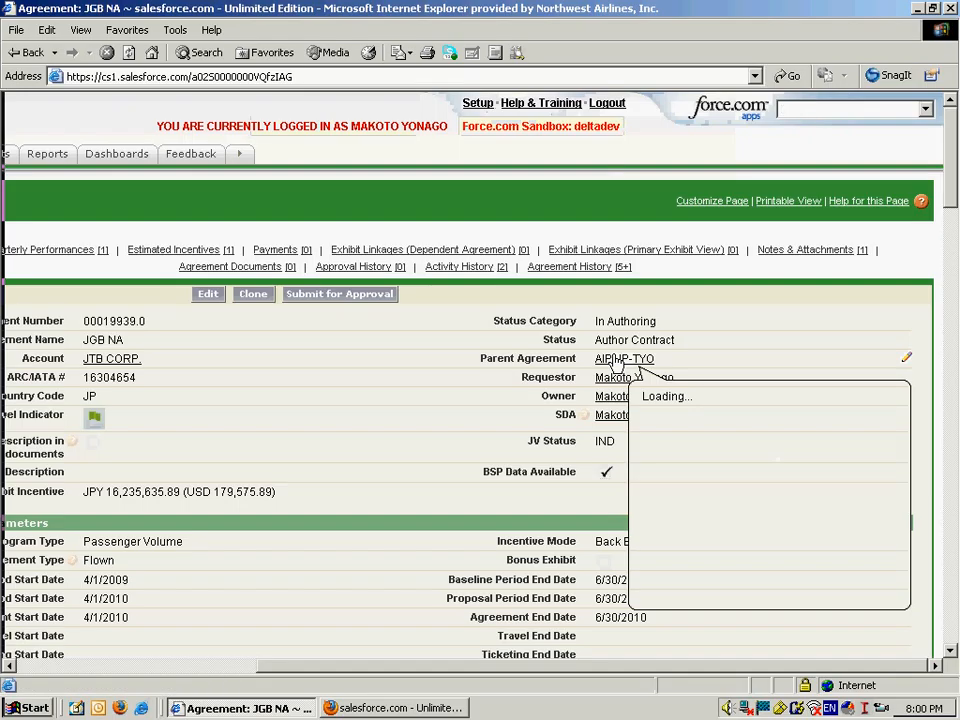
{"action": "left_click", "coordinate": [619, 362]}
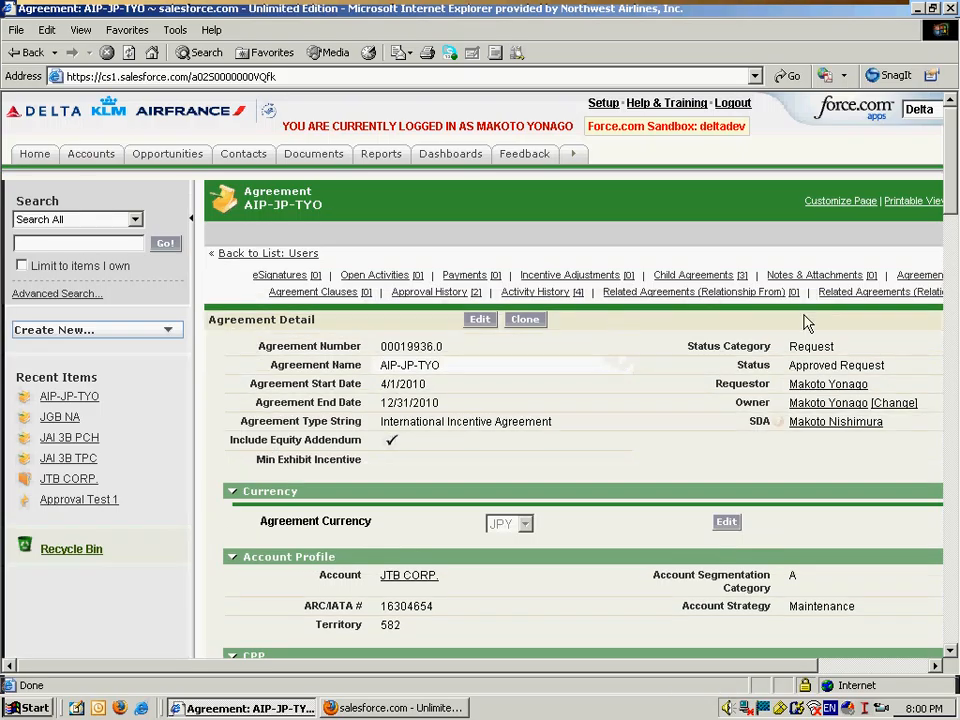
{"action": "scroll", "coordinate": [953, 178], "scroll_direction": "down", "scroll_amount": 1}
{"action": "left_click_drag", "start_coordinate": [953, 178], "coordinate": [934, 398]}
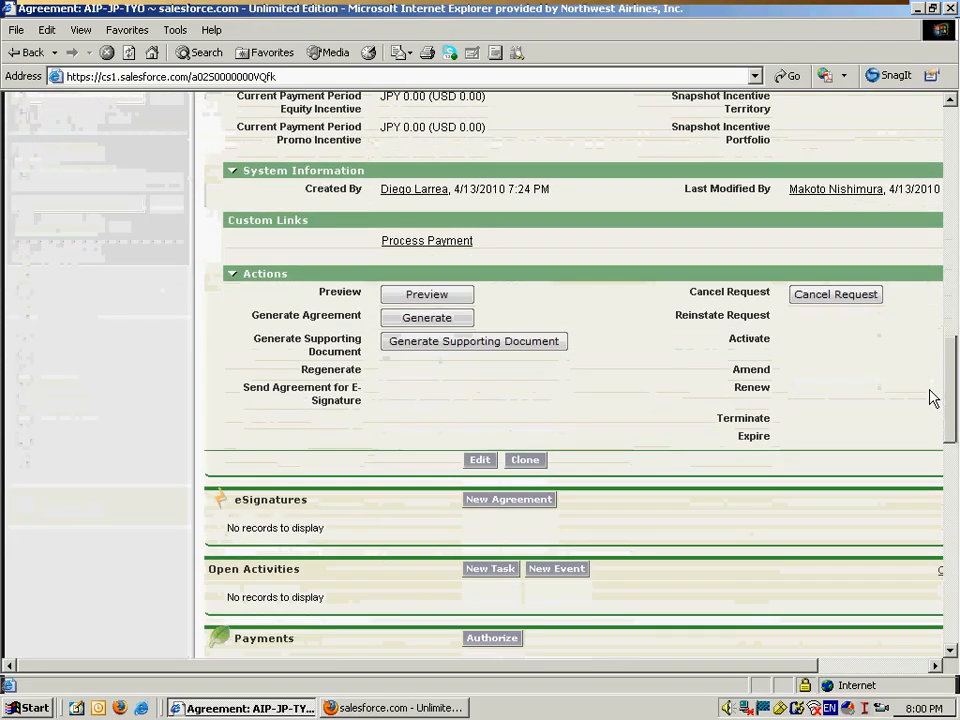
{"action": "left_click", "coordinate": [396, 320]}
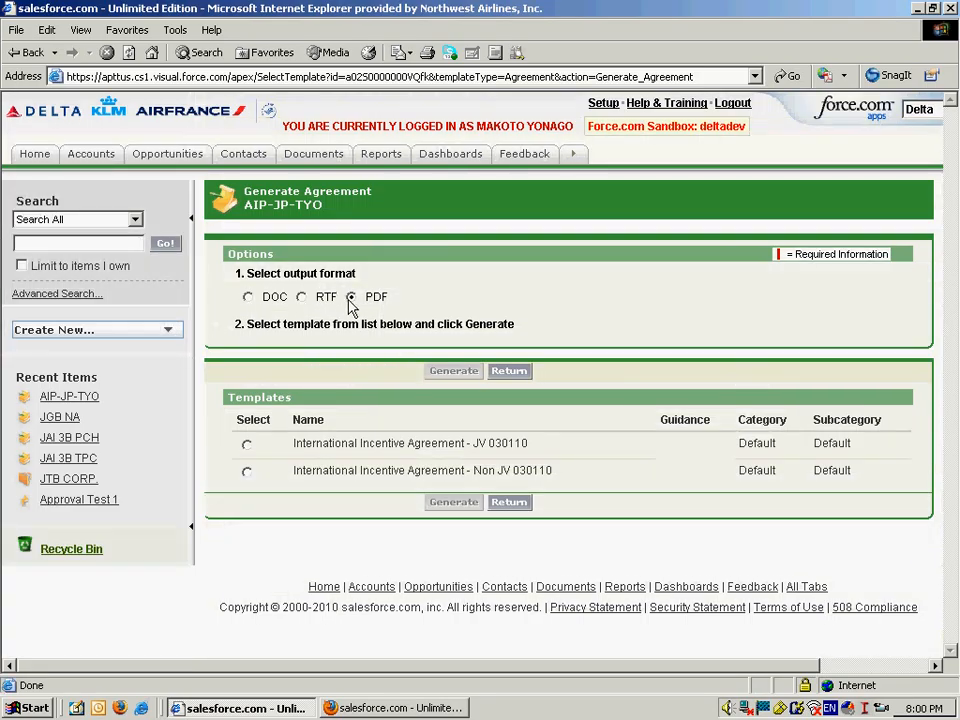
{"action": "left_click", "coordinate": [247, 475]}
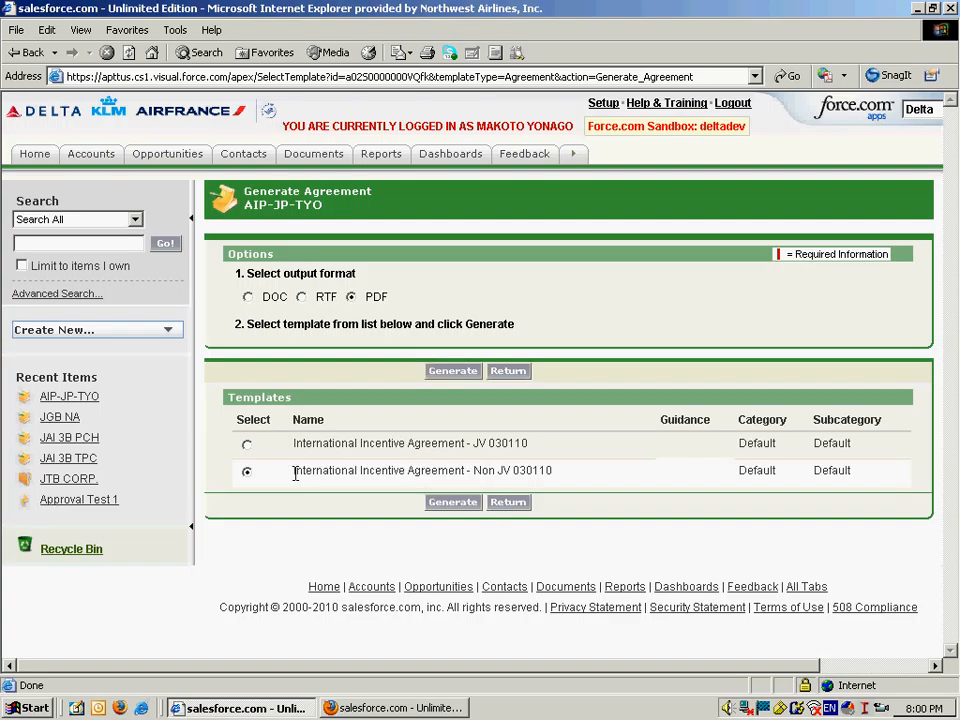
{"action": "left_click_drag", "start_coordinate": [295, 470], "coordinate": [520, 470]}
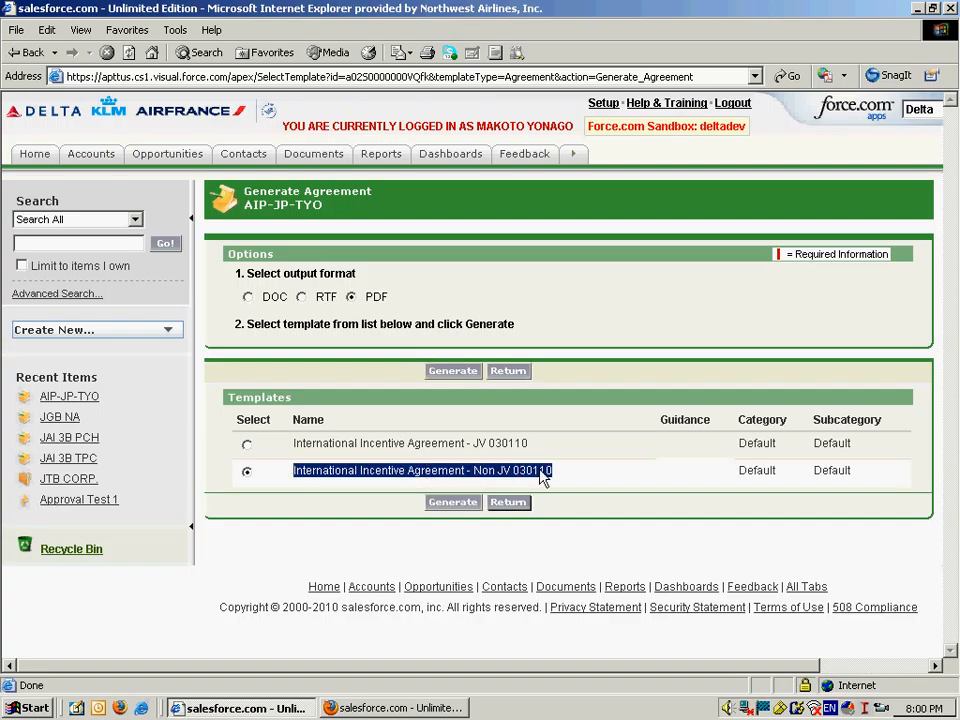
{"action": "left_click", "coordinate": [481, 473]}
{"action": "left_click", "coordinate": [454, 504]}
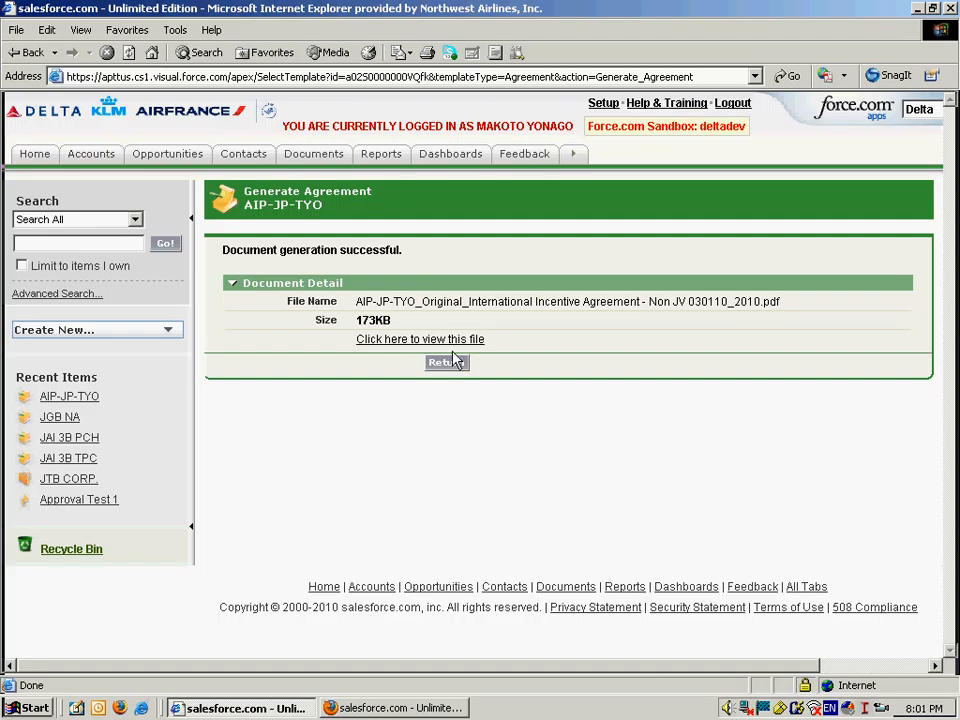
{"action": "left_click", "coordinate": [445, 362]}
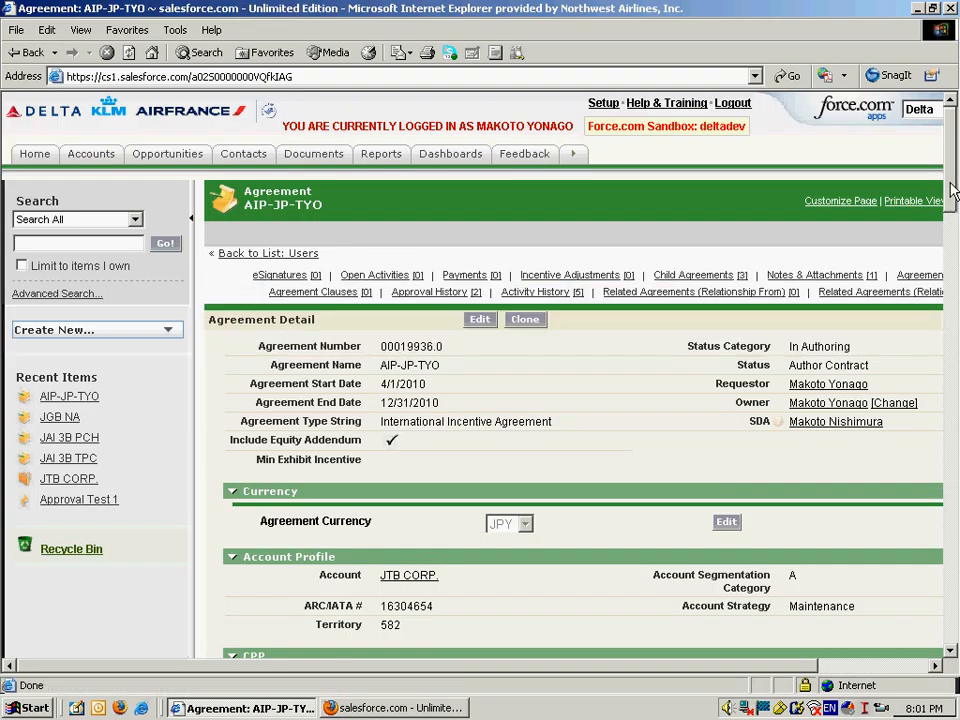
Step: Submit the AIP-JP-TYO agreement for approval from its approval history and accept the submission
{"action": "mouse_move", "coordinate": [951, 175]}
{"action": "left_mouse_down"}
{"action": "mouse_move", "coordinate": [938, 381]}
{"action": "mouse_move", "coordinate": [940, 185]}
{"action": "left_mouse_up"}
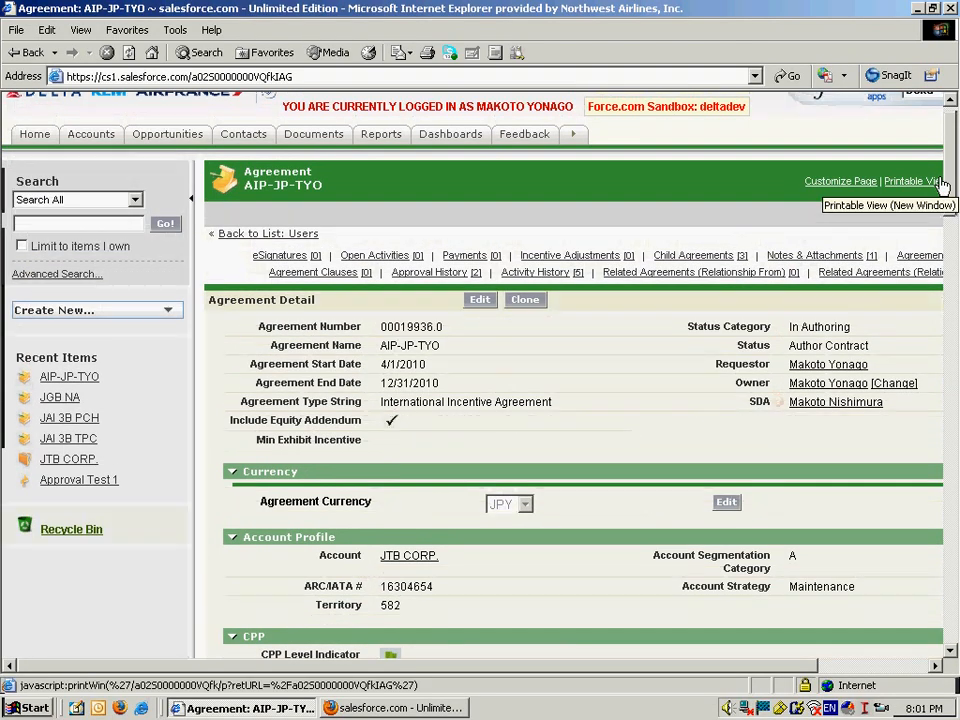
{"action": "mouse_move", "coordinate": [441, 281]}
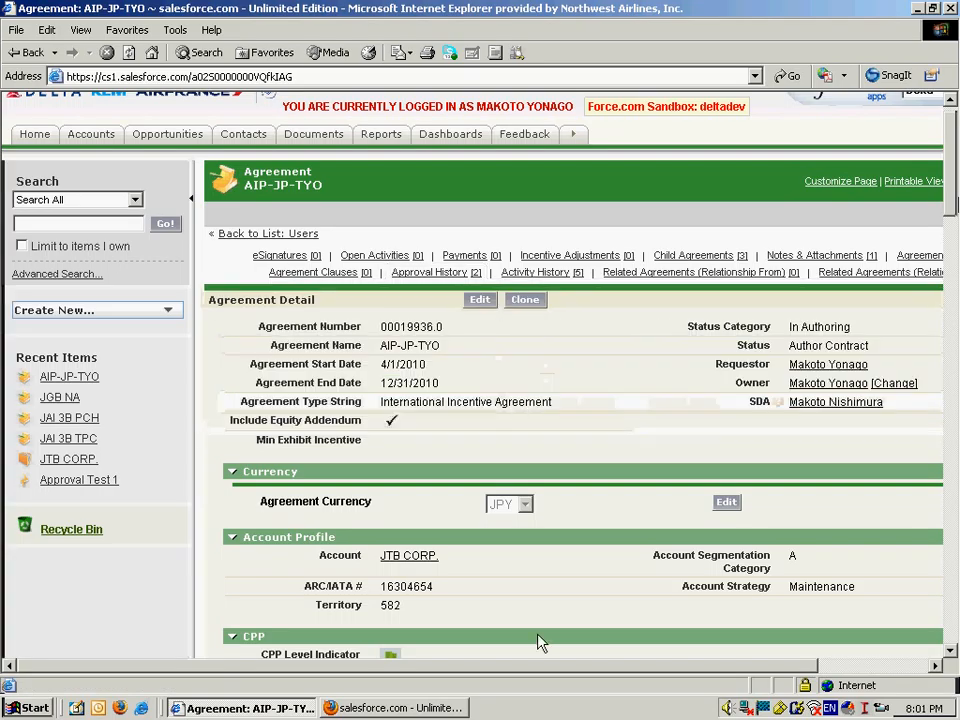
{"action": "left_click_drag", "start_coordinate": [540, 670], "coordinate": [664, 677]}
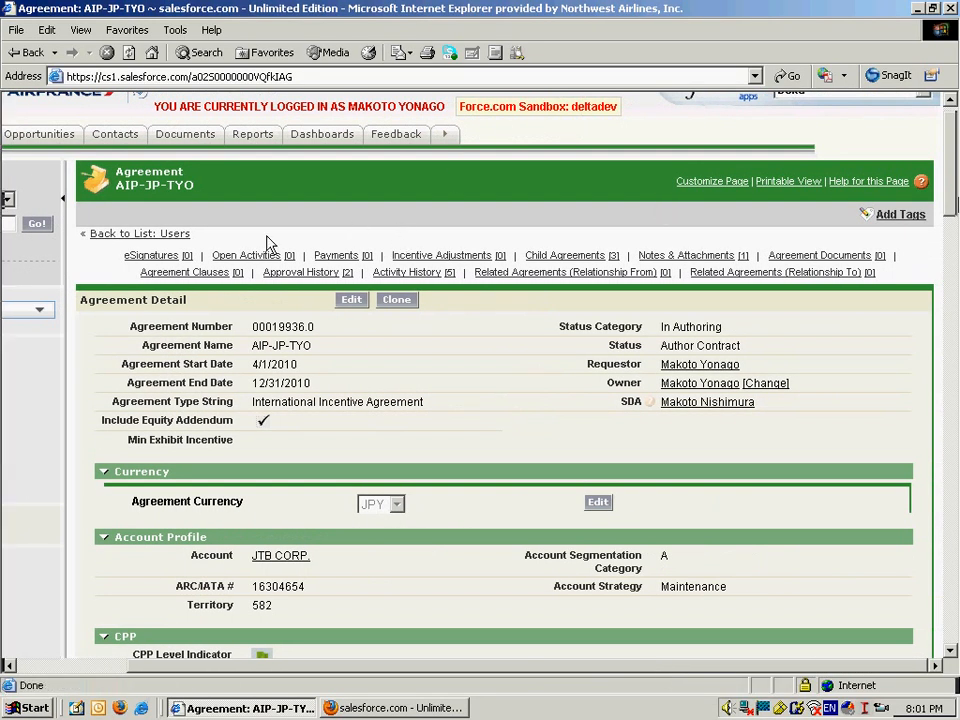
{"action": "mouse_move", "coordinate": [280, 275]}
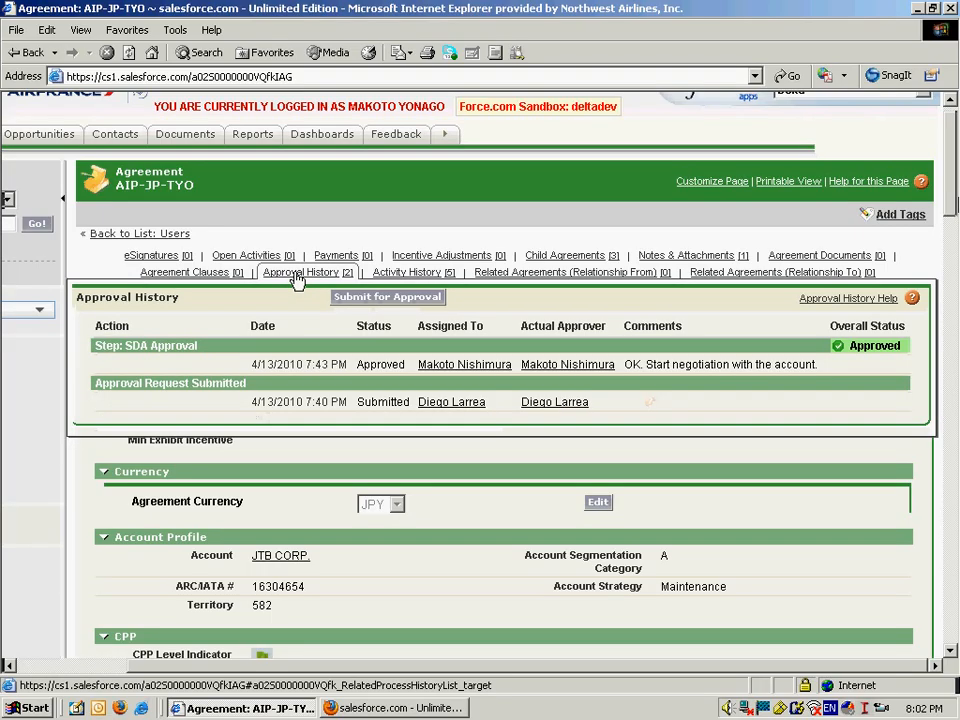
{"action": "left_click", "coordinate": [381, 300]}
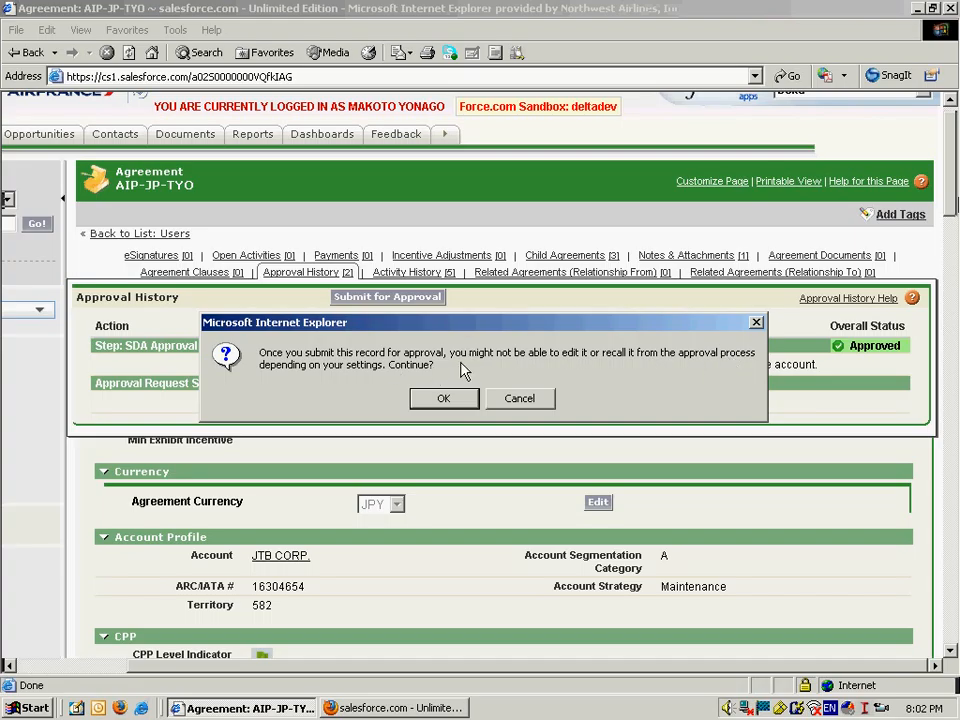
{"action": "left_click", "coordinate": [444, 400]}
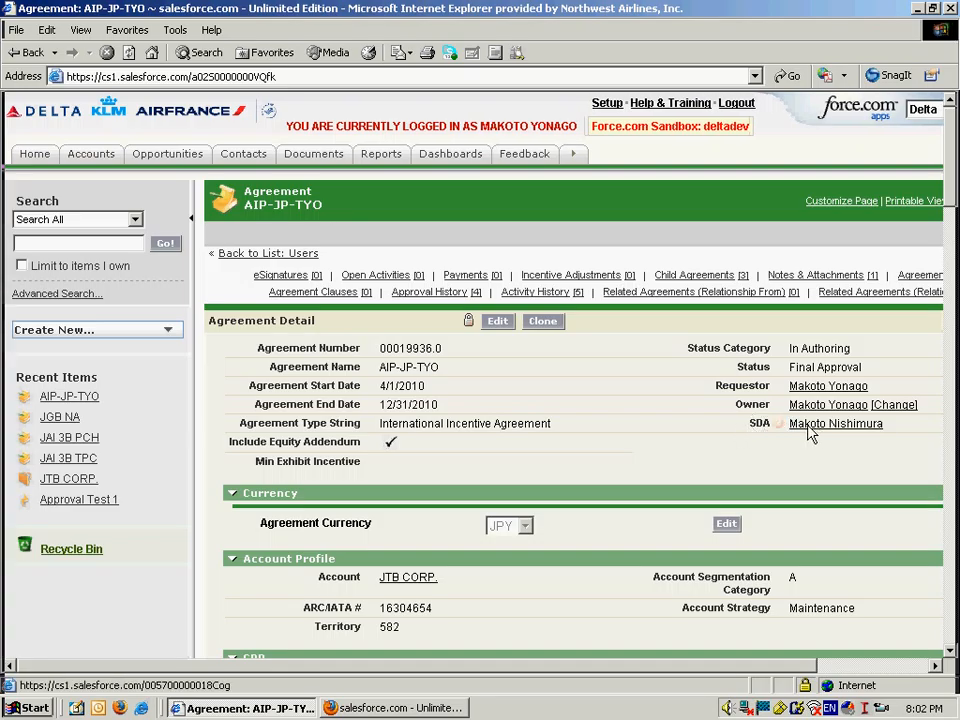
{"action": "mouse_move", "coordinate": [851, 429]}
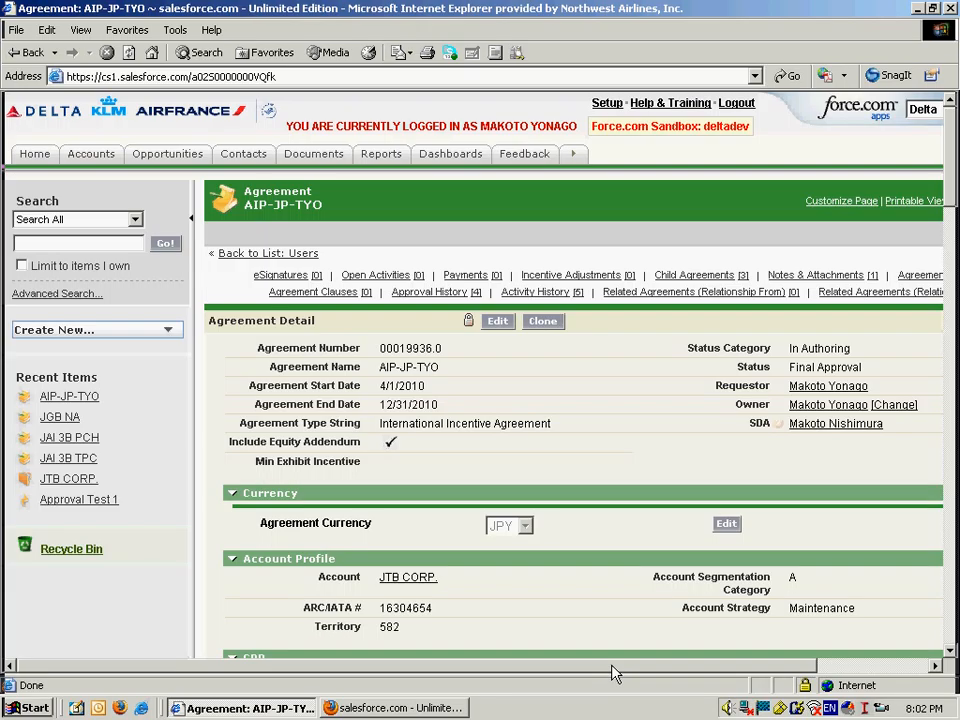
Step: Return to the home page and search all records for JTB CORP.'s ARC/IATA number
{"action": "left_click", "coordinate": [104, 240]}
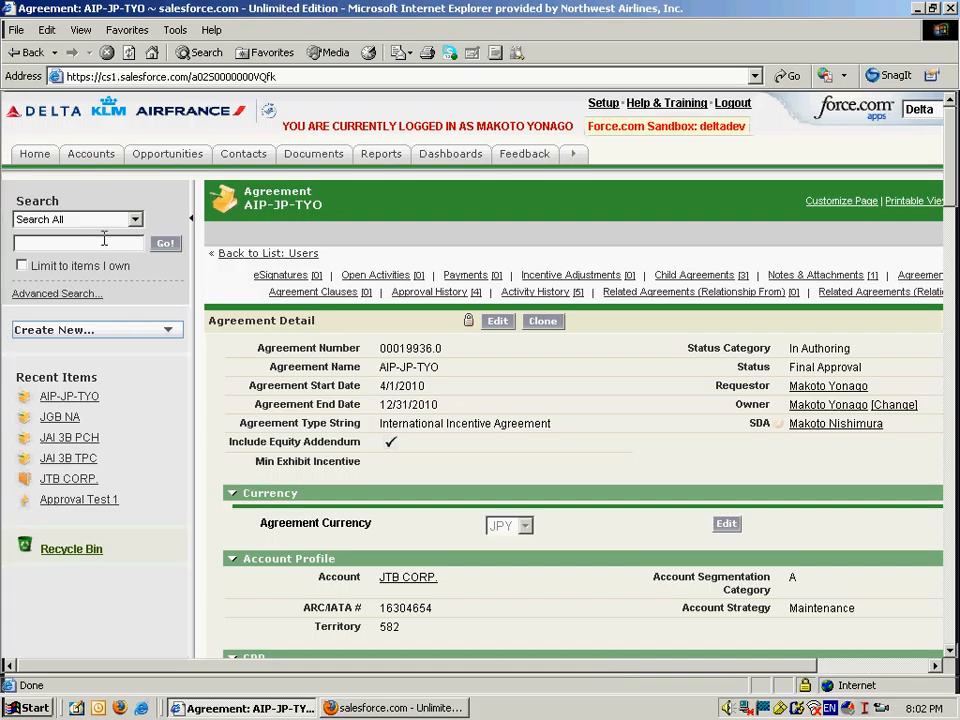
{"action": "left_click", "coordinate": [33, 158]}
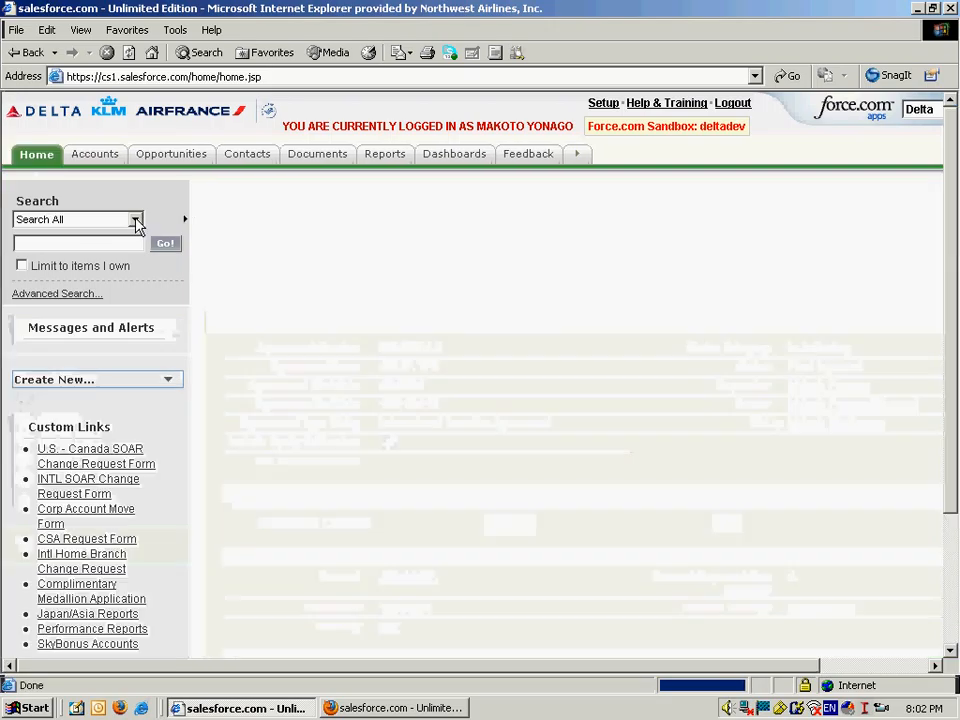
{"action": "left_click", "coordinate": [66, 246]}
{"action": "type", "text": "16304"}
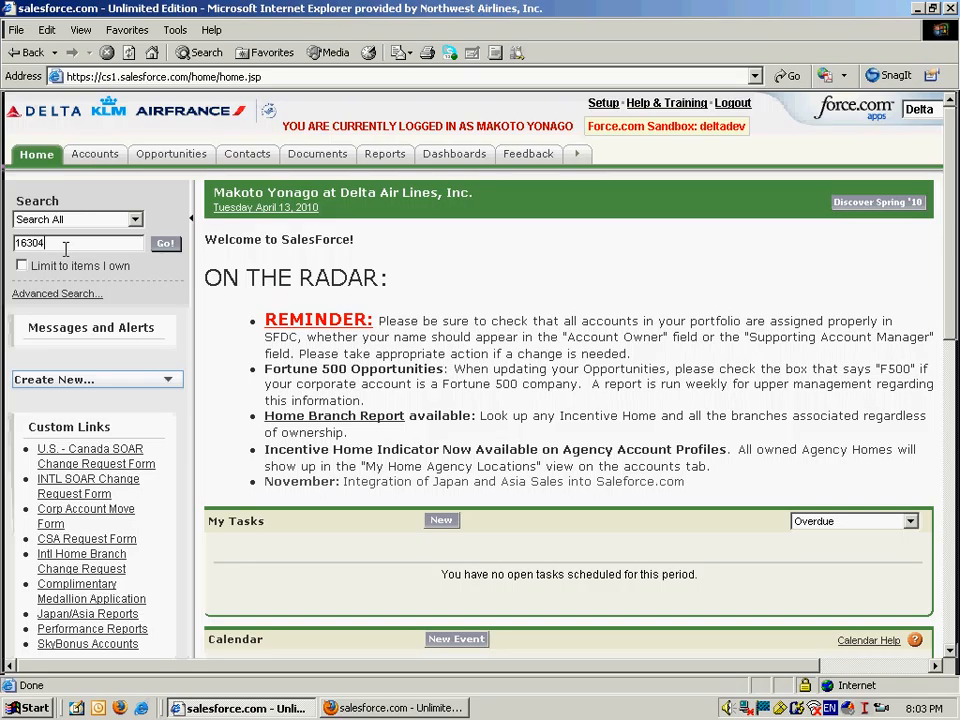
{"action": "type", "text": "654"}
{"action": "key", "text": "Return"}
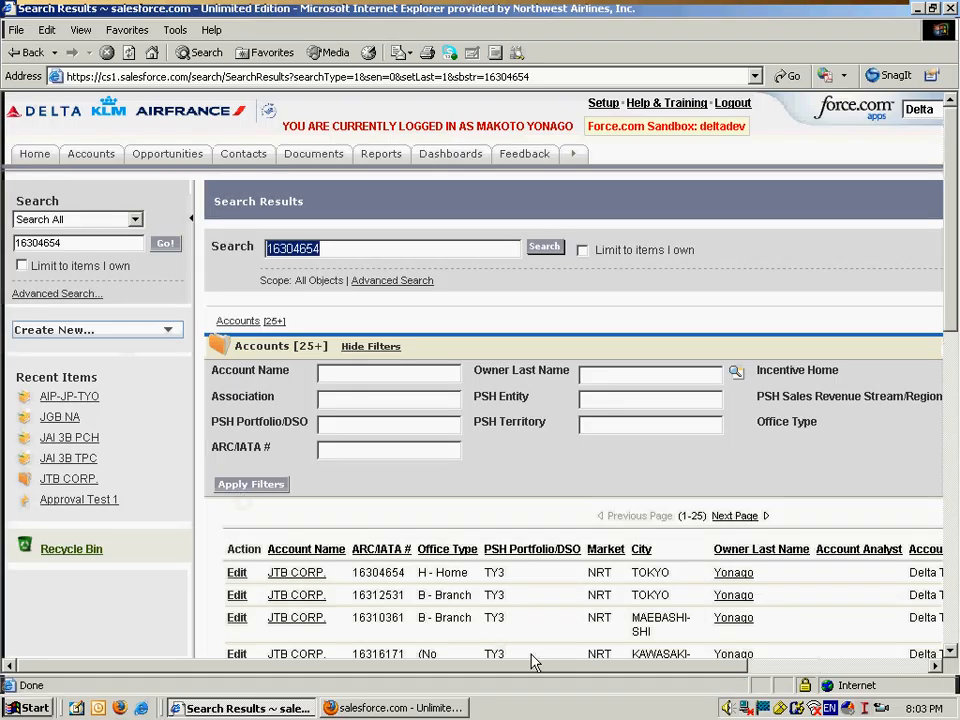
Step: Filter the account results to office type Home and open the JTB CORP. account in Tokyo
{"action": "left_click_drag", "start_coordinate": [536, 667], "coordinate": [748, 667]}
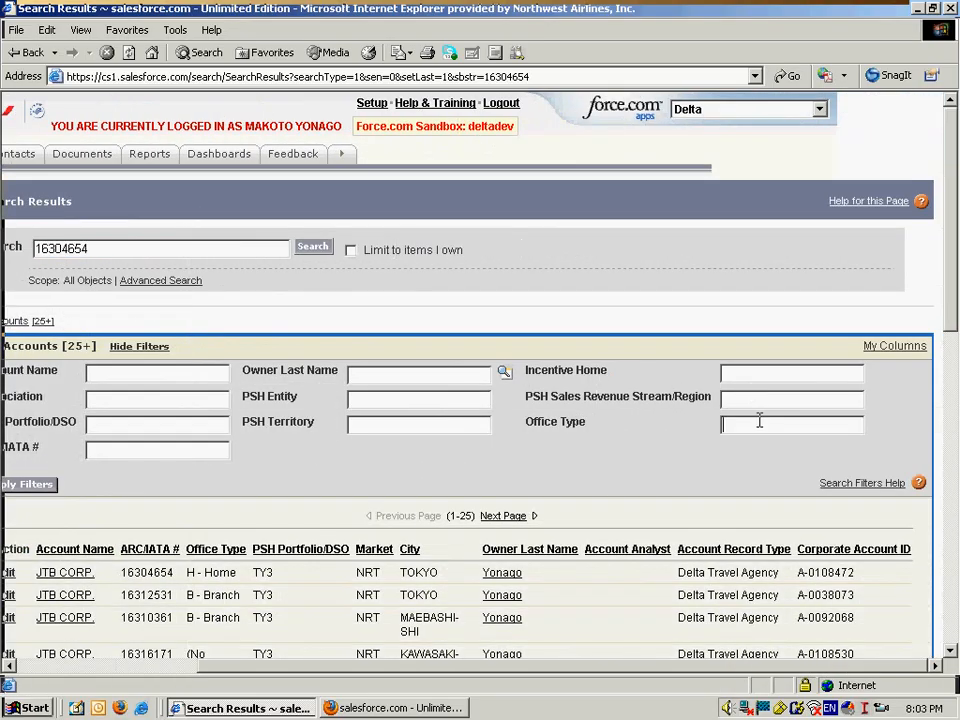
{"action": "left_click", "coordinate": [759, 421]}
{"action": "type", "text": "Home"}
{"action": "left_click", "coordinate": [28, 484]}
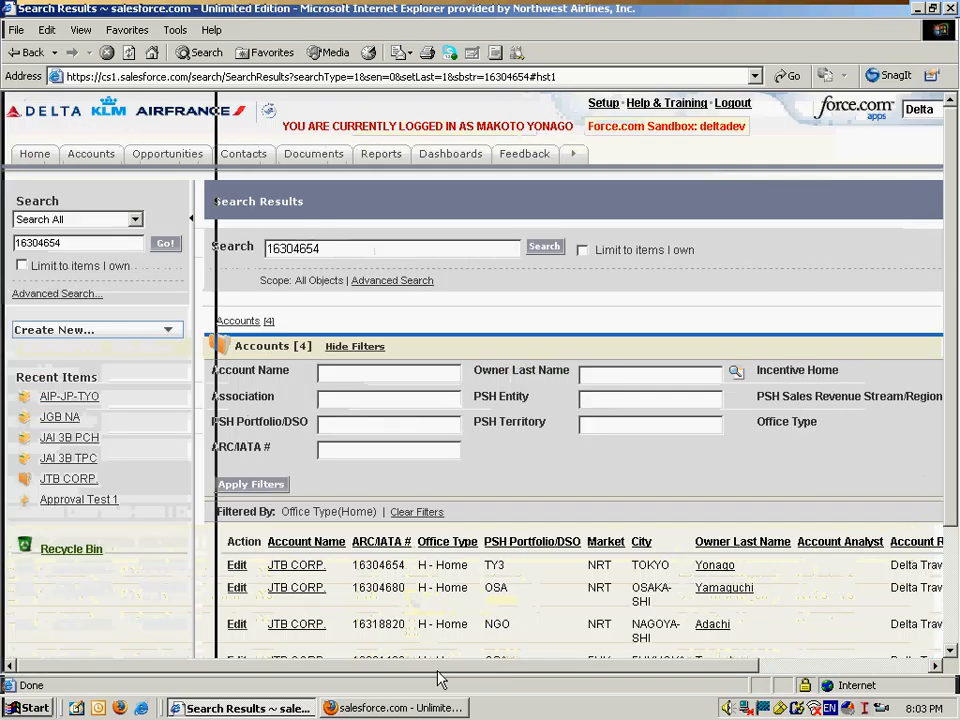
{"action": "left_click", "coordinate": [290, 566]}
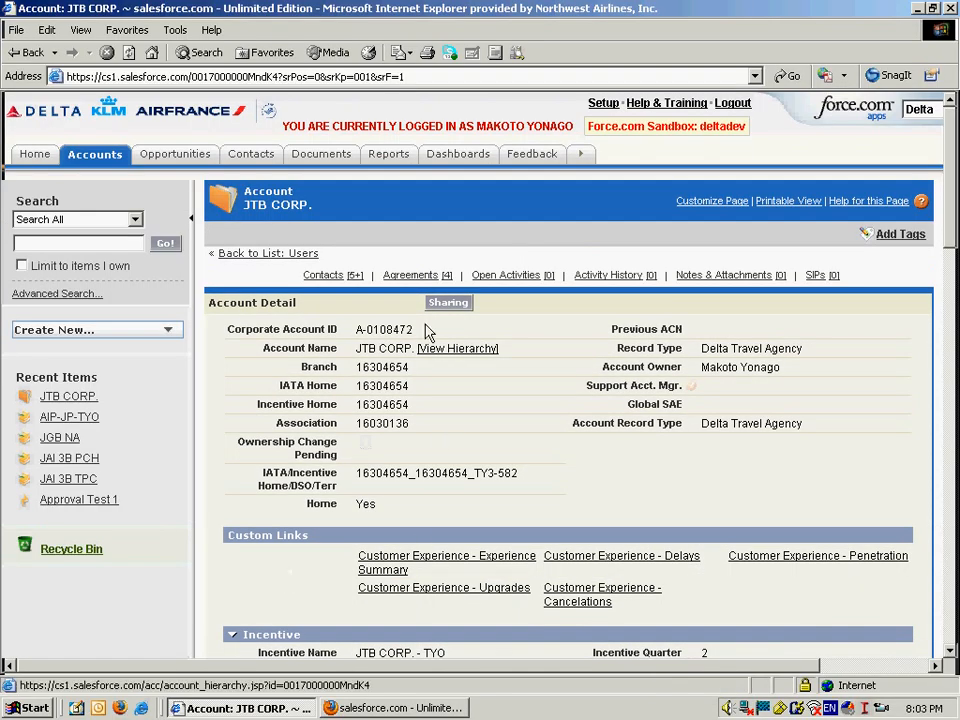
Step: Open AIP-JP-TYO from the account's agreements and review its approval history
{"action": "mouse_move", "coordinate": [416, 277]}
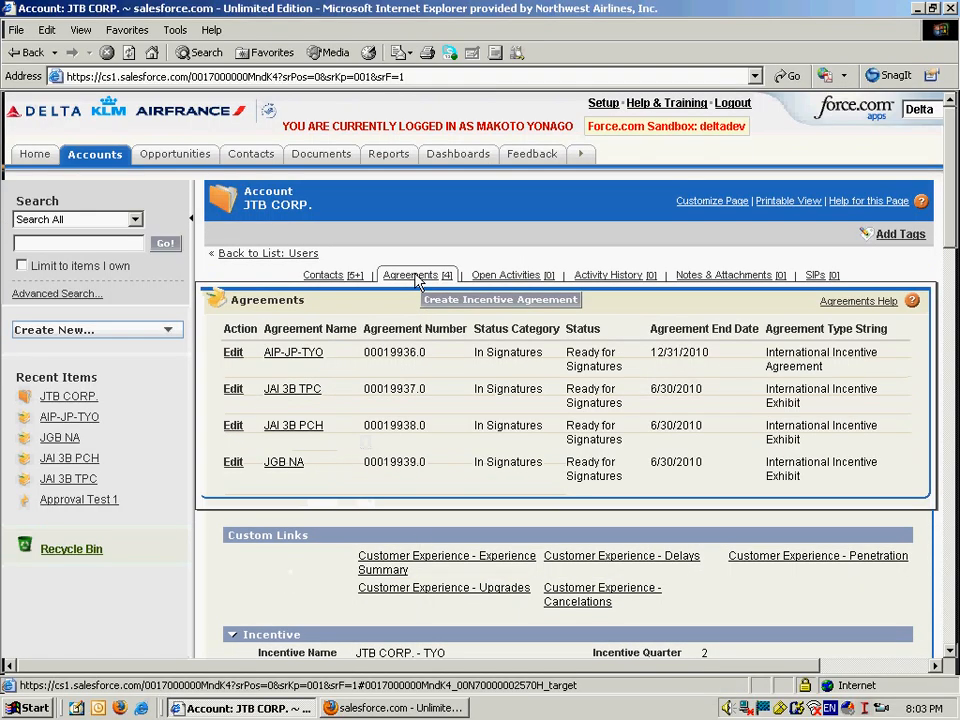
{"action": "left_click", "coordinate": [291, 355]}
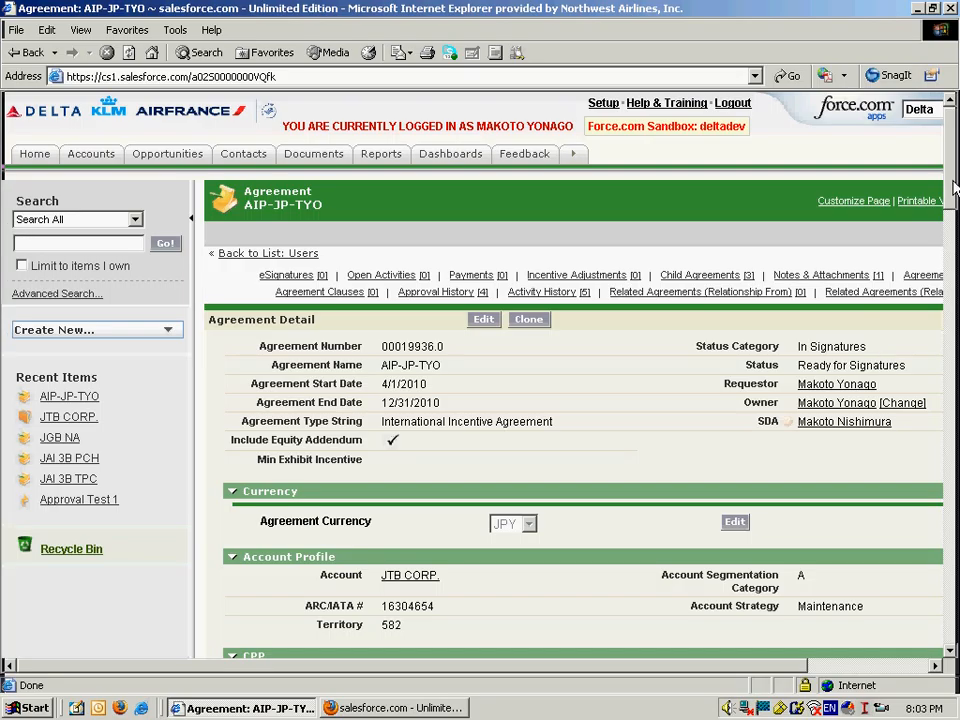
{"action": "left_click_drag", "start_coordinate": [952, 180], "coordinate": [955, 189]}
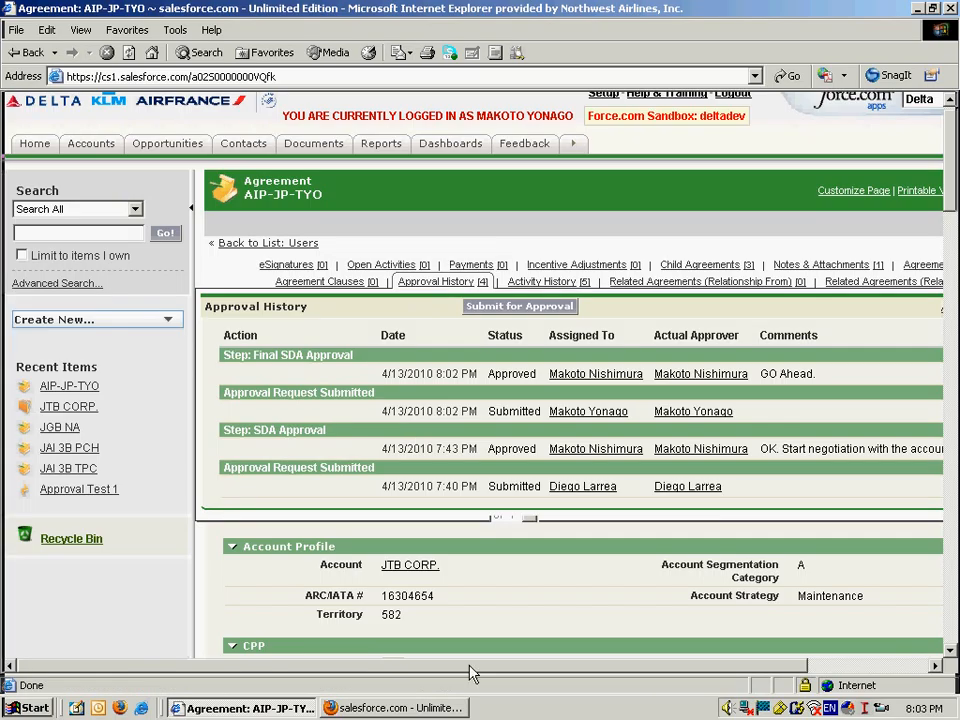
{"action": "left_click_drag", "start_coordinate": [477, 668], "coordinate": [615, 677]}
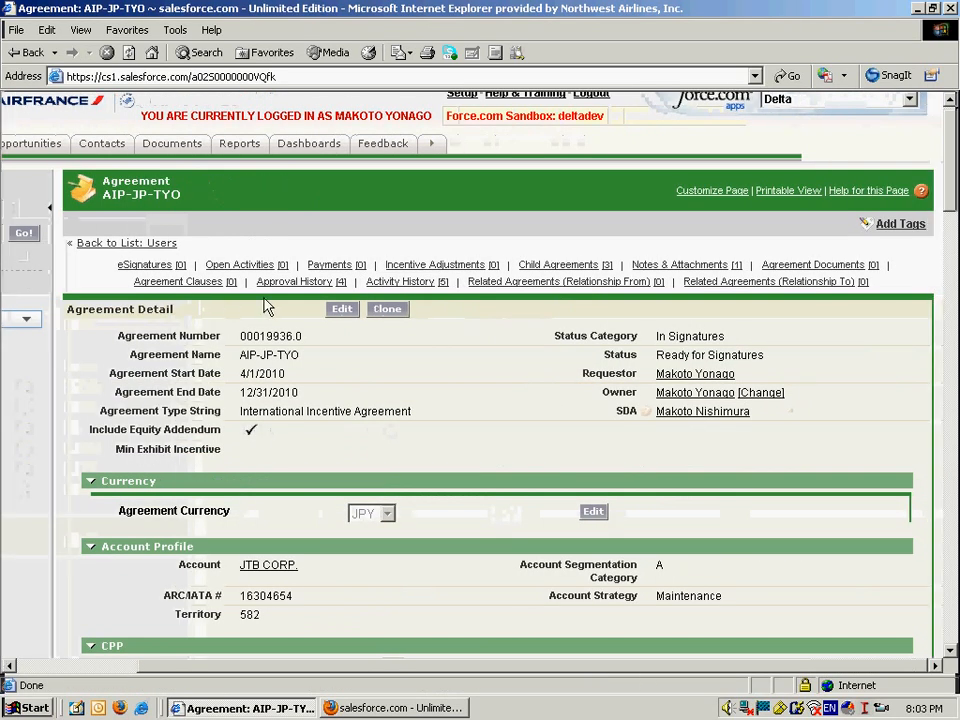
{"action": "mouse_move", "coordinate": [281, 289]}
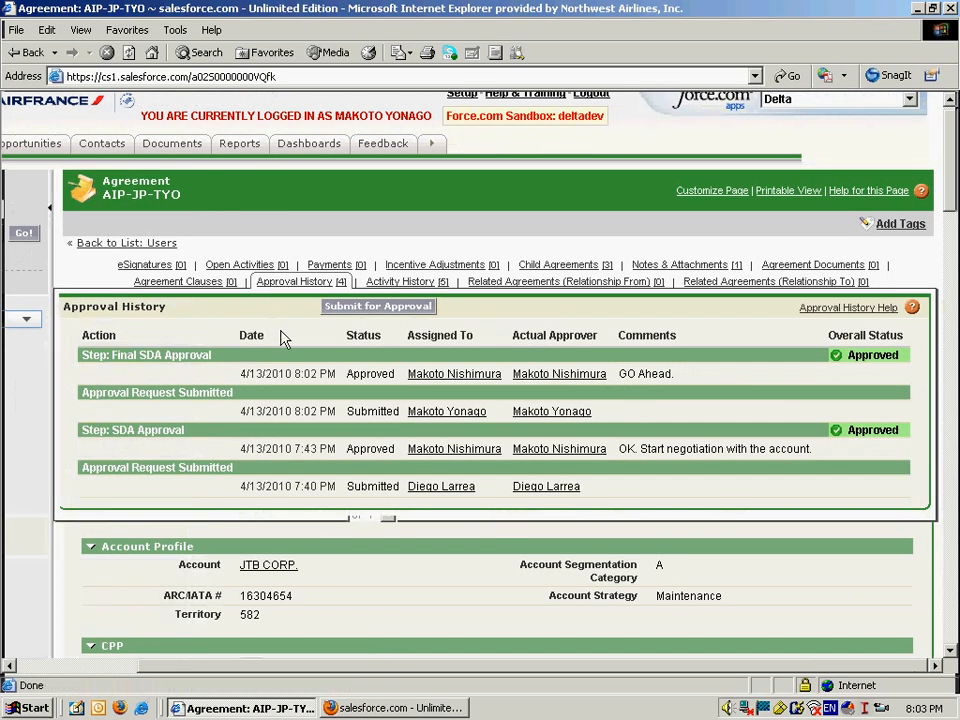